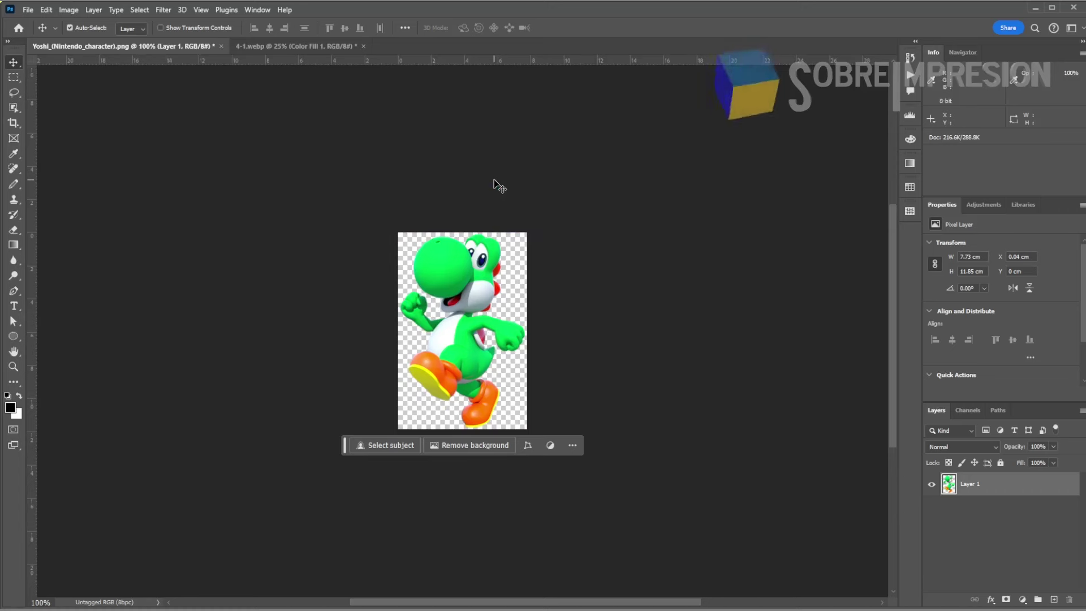
- Check the Yoshi PNG's image size, then switch to the 4-1.webp Yoshi document
key("ctrl+alt+i")
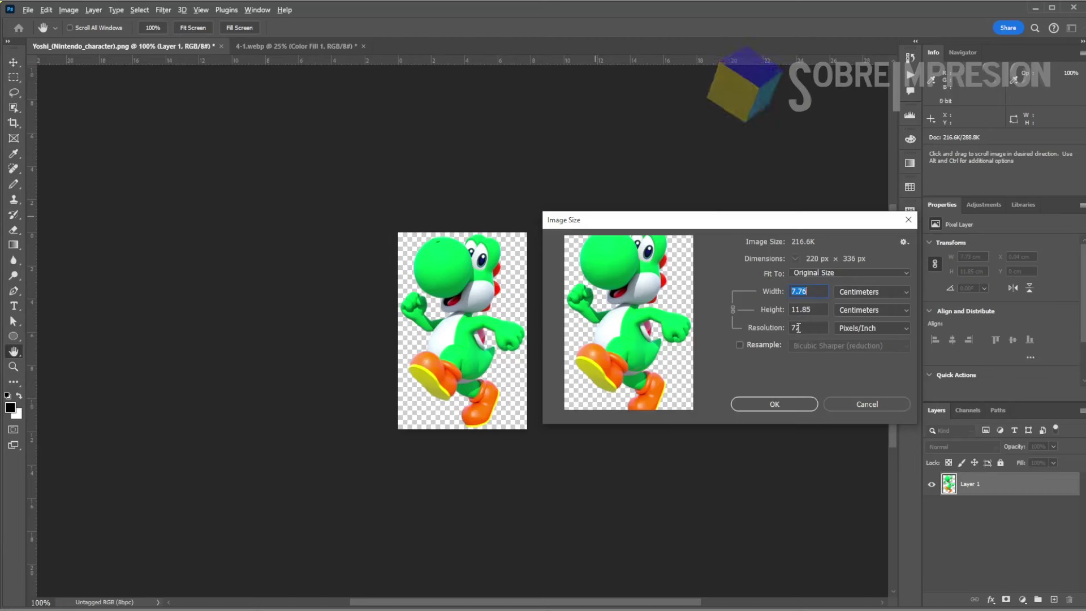
key("Return")
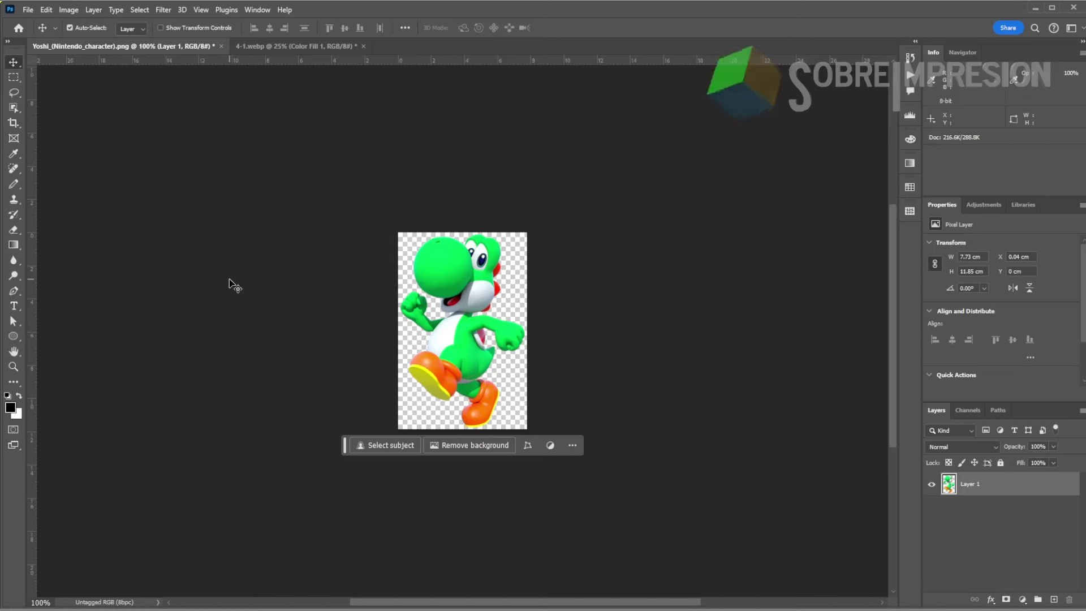
left_click(301, 46)
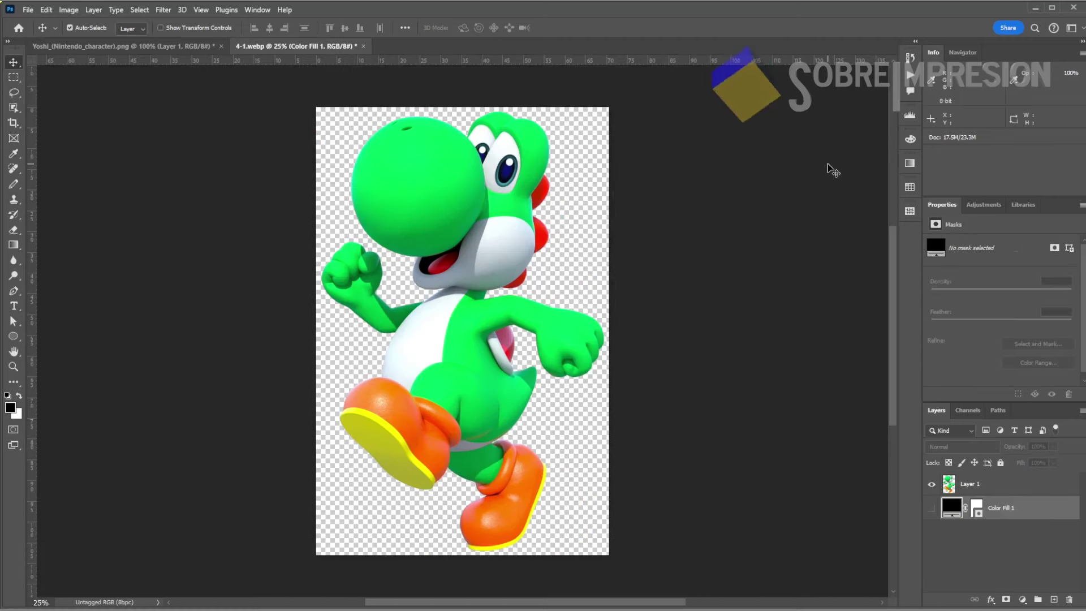
- Open Image Size for 4-1.webp with Resample left off, and select the 30 cm Height value
key("ctrl+alt+i")
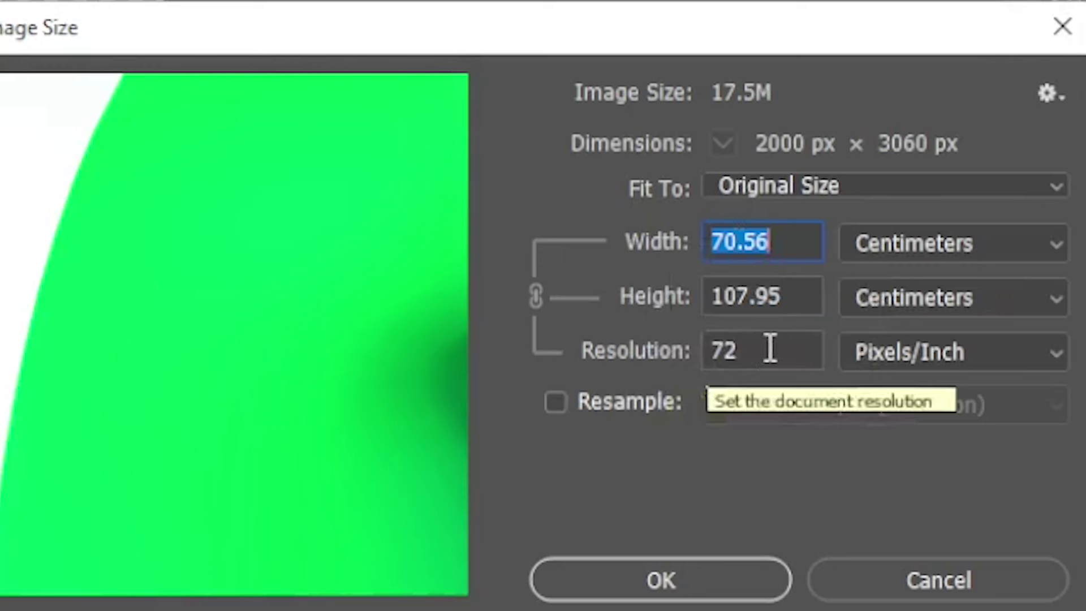
left_click(572, 422)
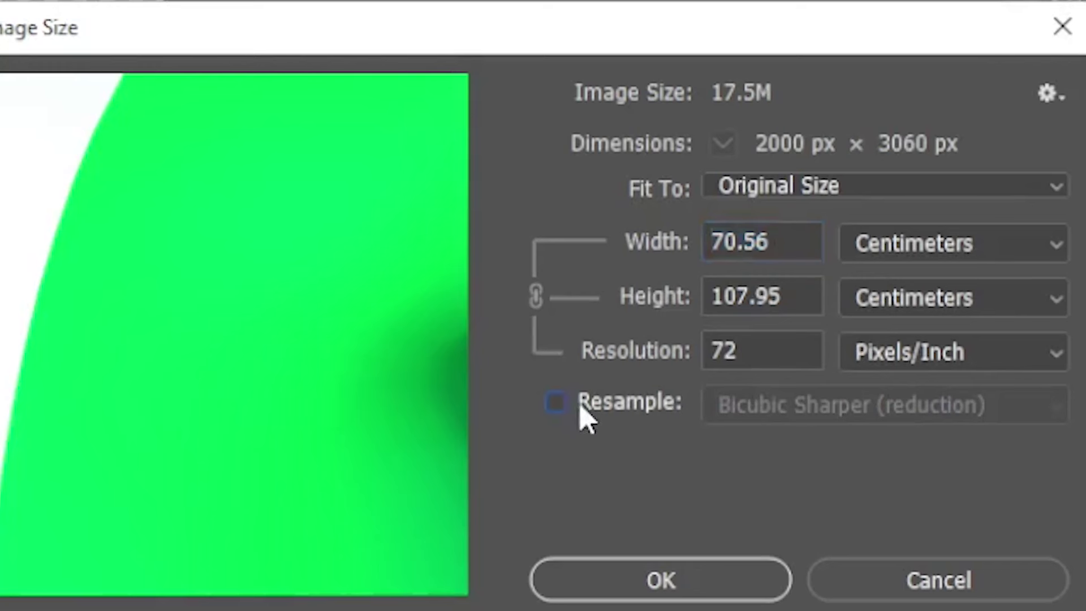
left_click(554, 403)
left_click(555, 402)
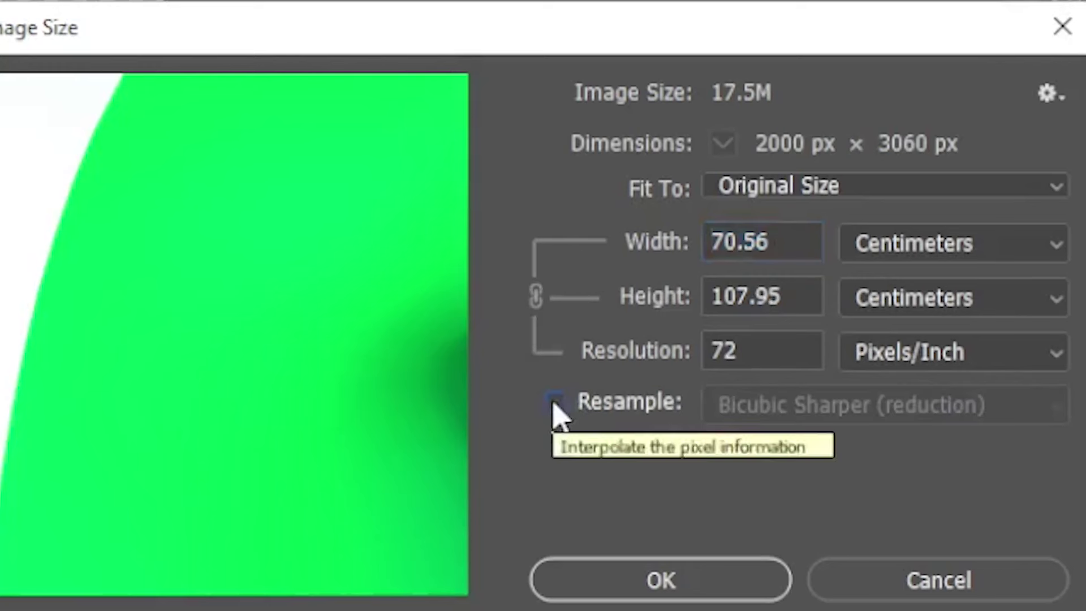
left_click(554, 403)
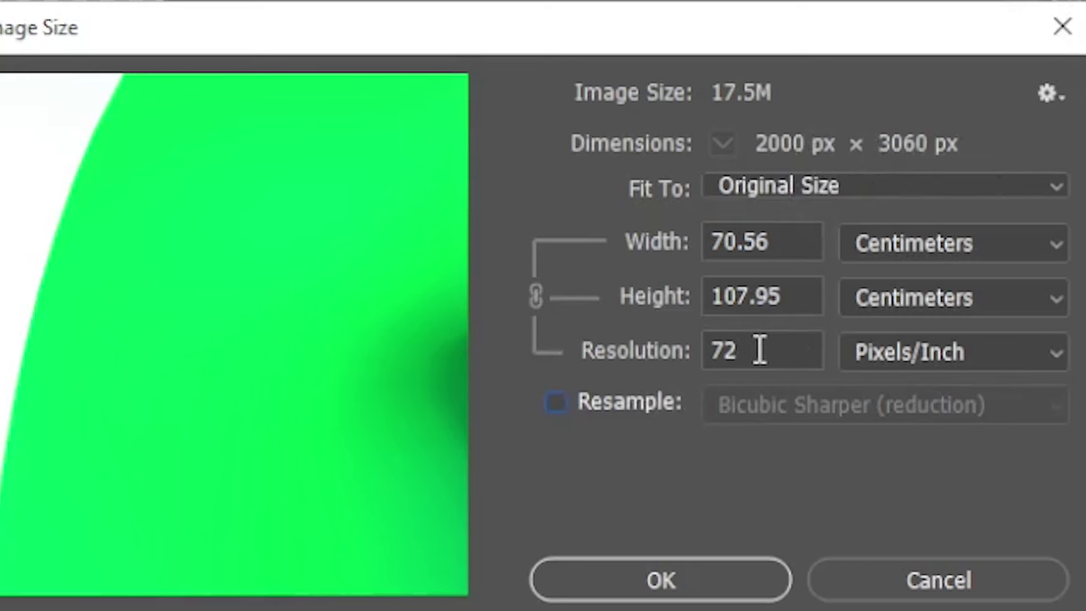
key("Tab")
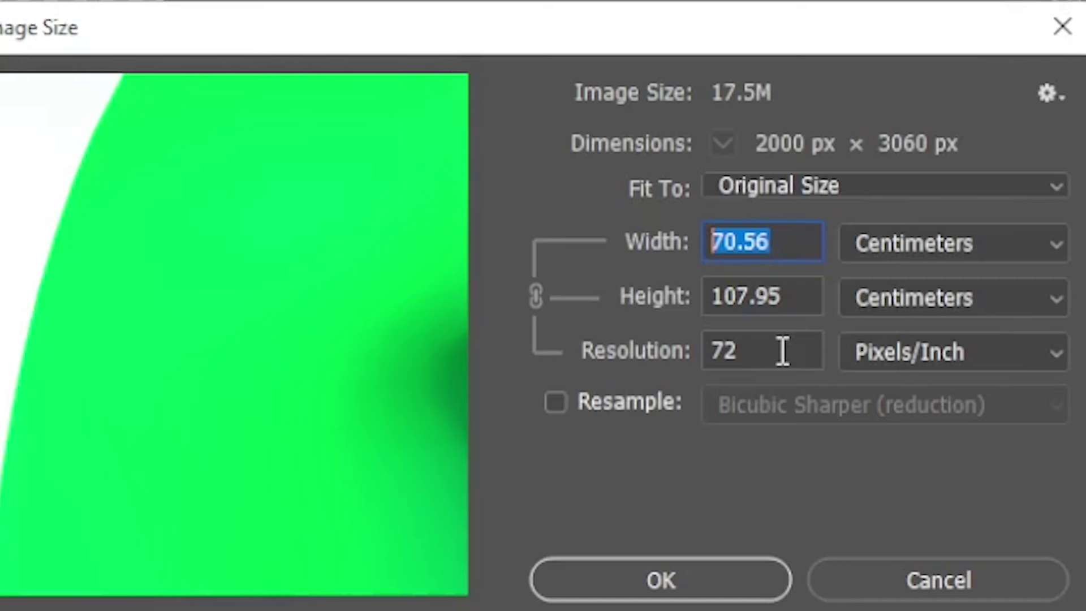
left_click(807, 298)
- Change the 4-1.webp height to 20 cm unresampled, giving 13.07 cm width at 388.62 ppi
type("30")
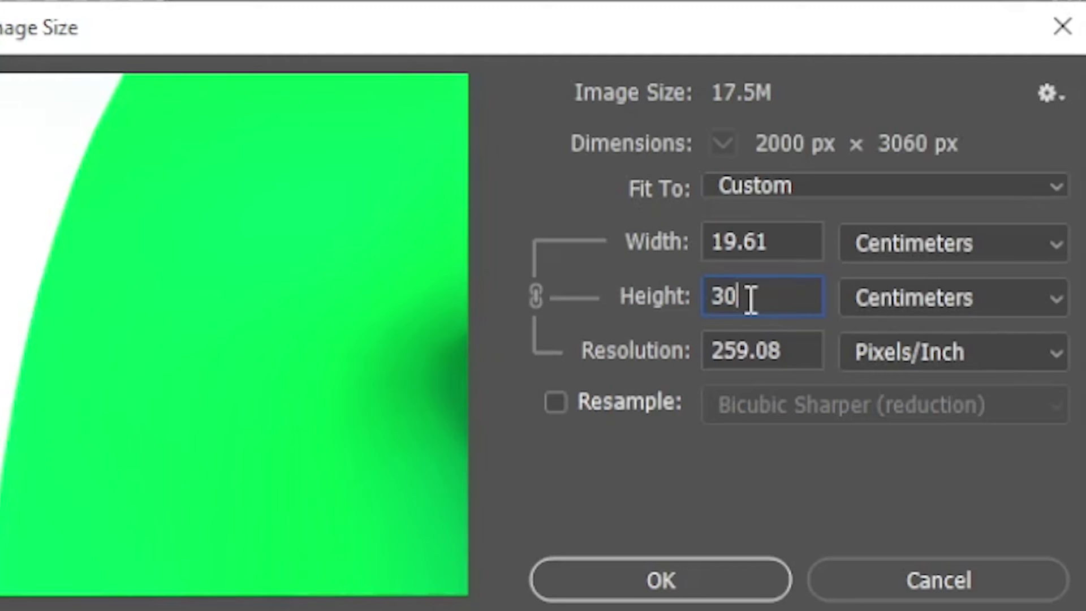
key("BackSpace")
key("BackSpace")
type("20")
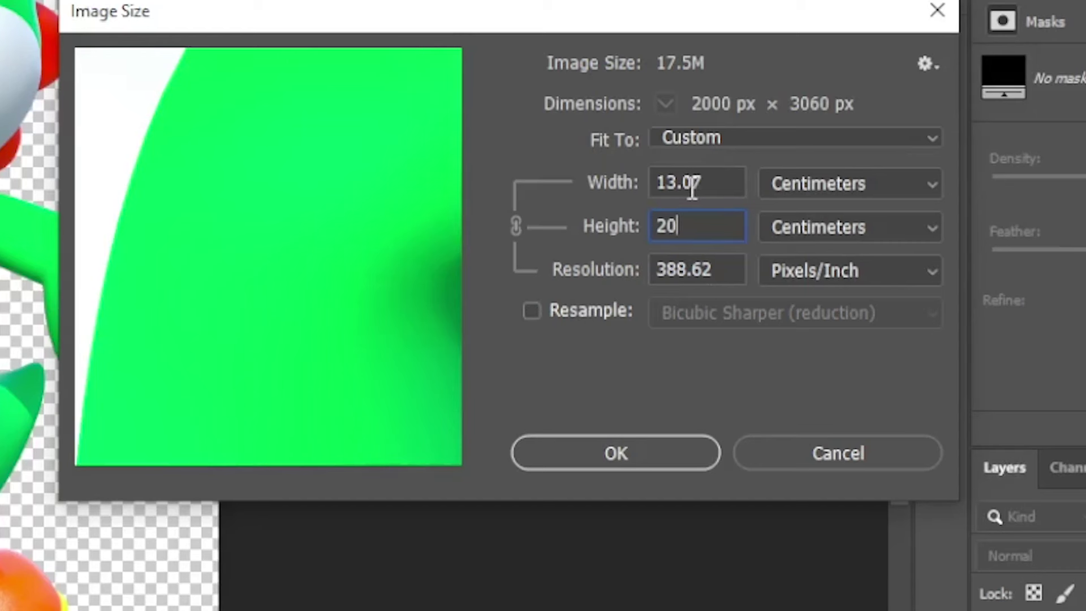
left_click(531, 311)
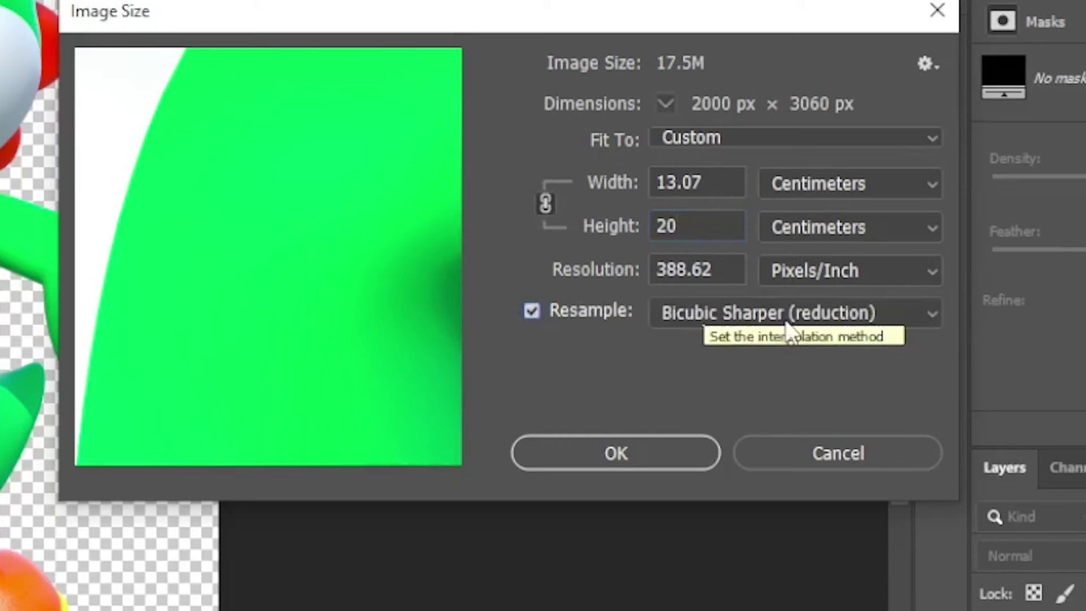
- Resample 4-1.webp to 300 ppi with Bicubic Sharper, making it 1544 × 2362 px
left_click(764, 315)
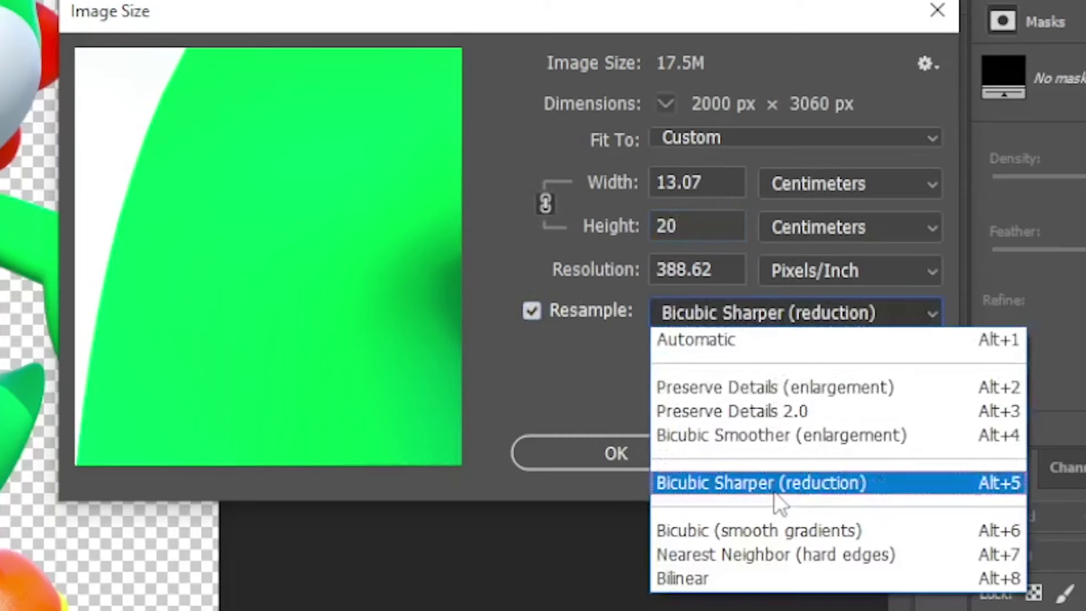
left_click(779, 501)
left_click(714, 281)
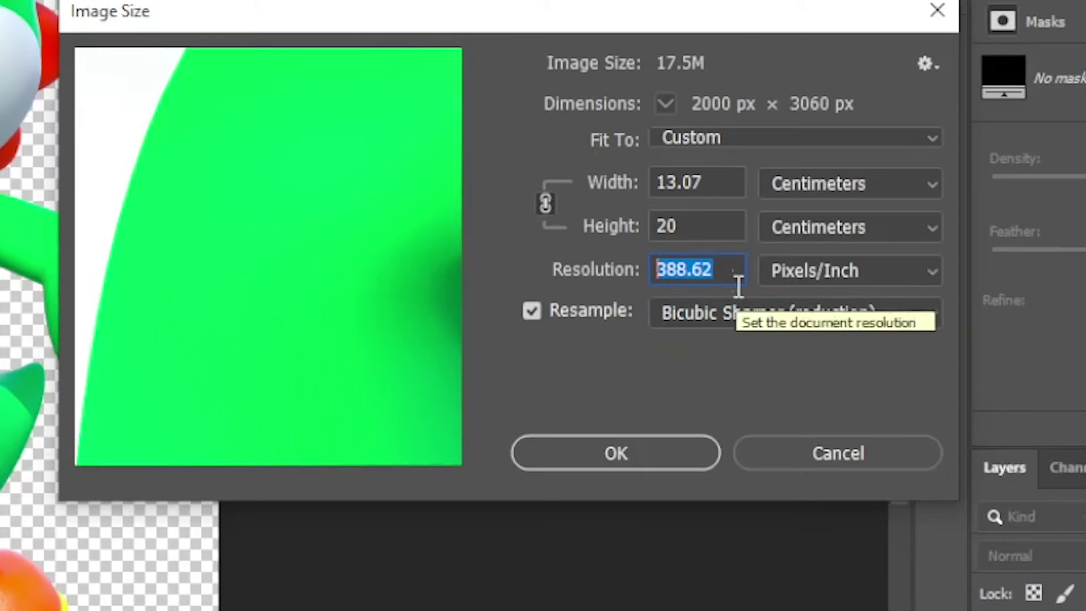
type("300")
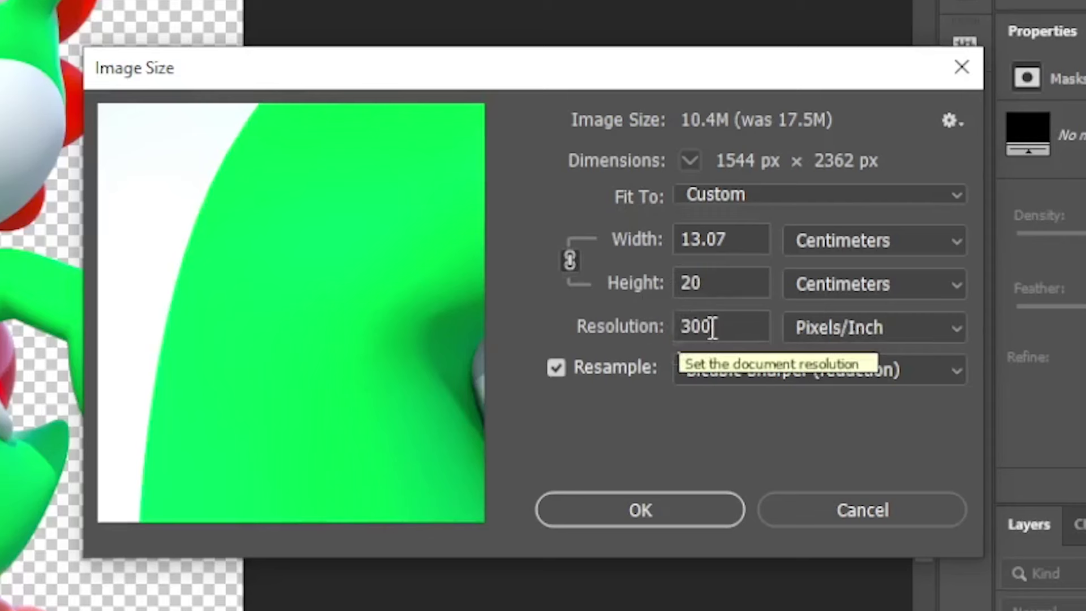
left_click(657, 506)
key("ctrl+0")
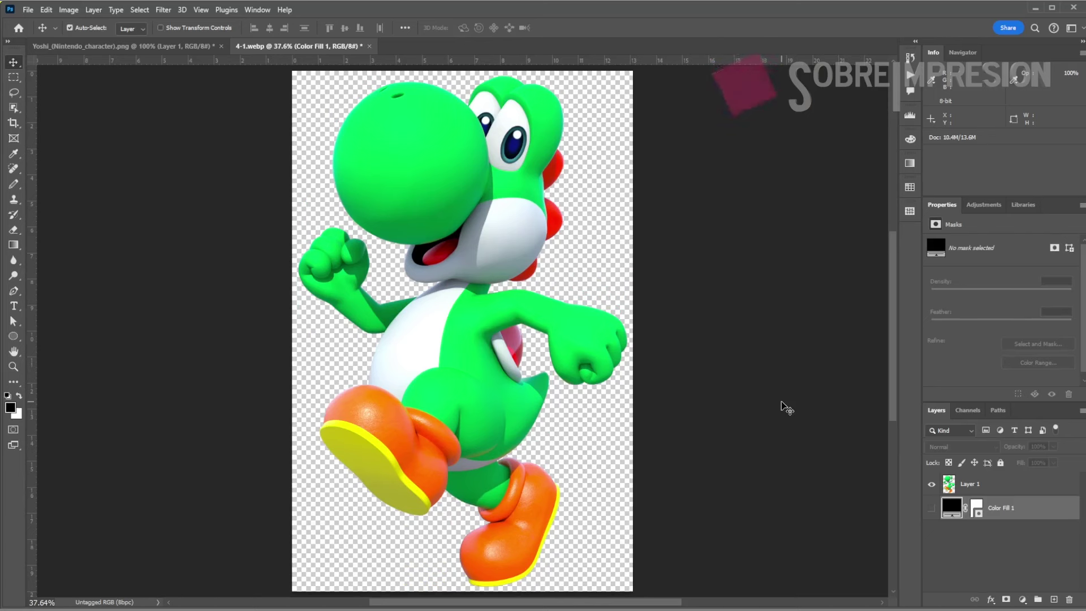
key("ctrl+1")
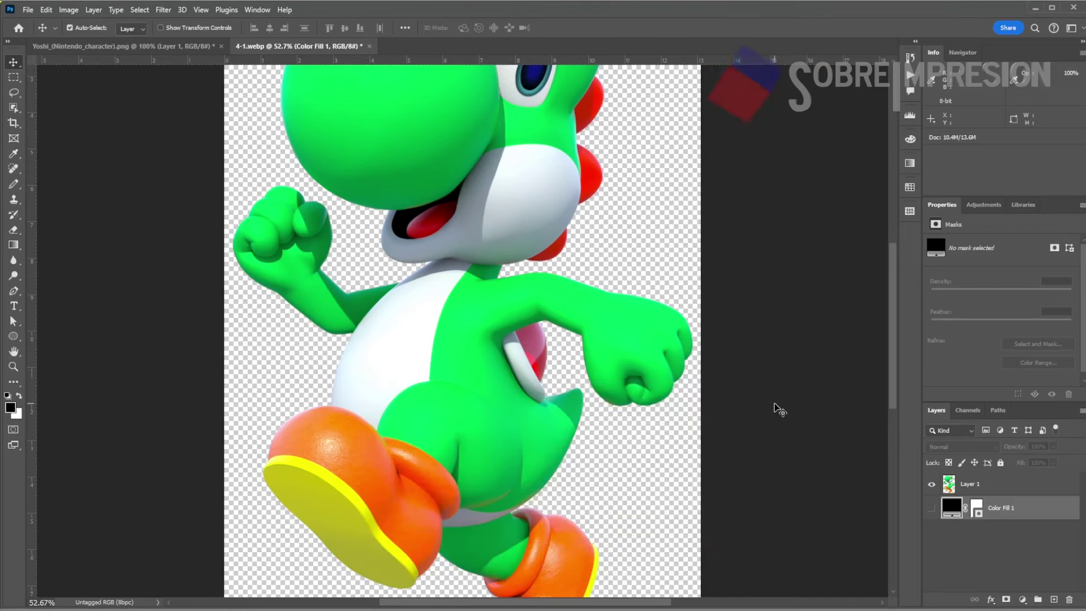
mouse_move(557, 247)
left_mouse_down()
mouse_move(564, 330)
mouse_move(577, 306)
left_mouse_up()
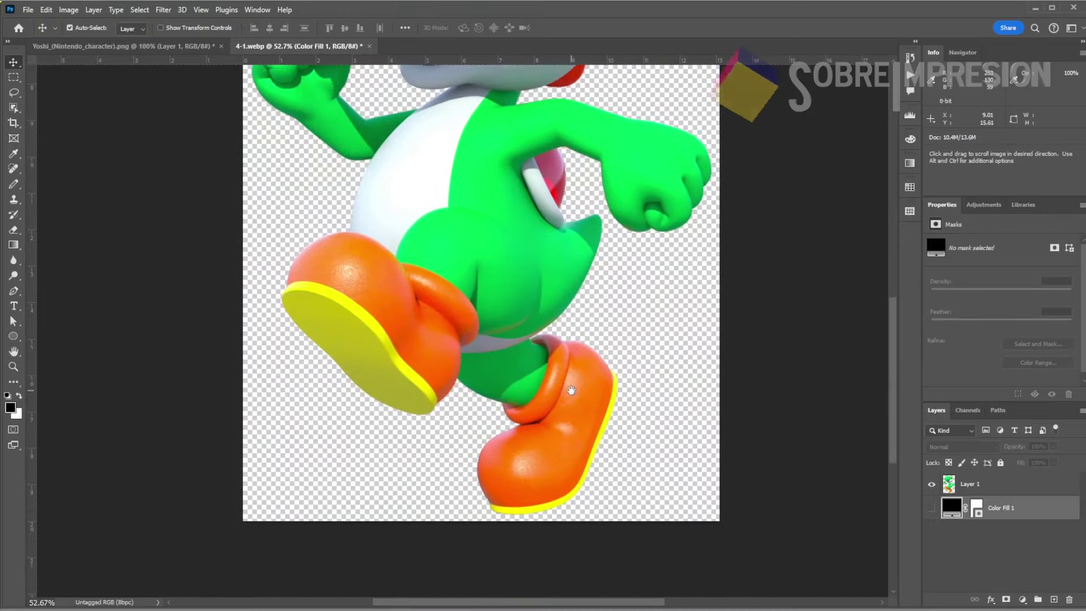
scroll(577, 305, "up", 3)
scroll(577, 305, "up", 3)
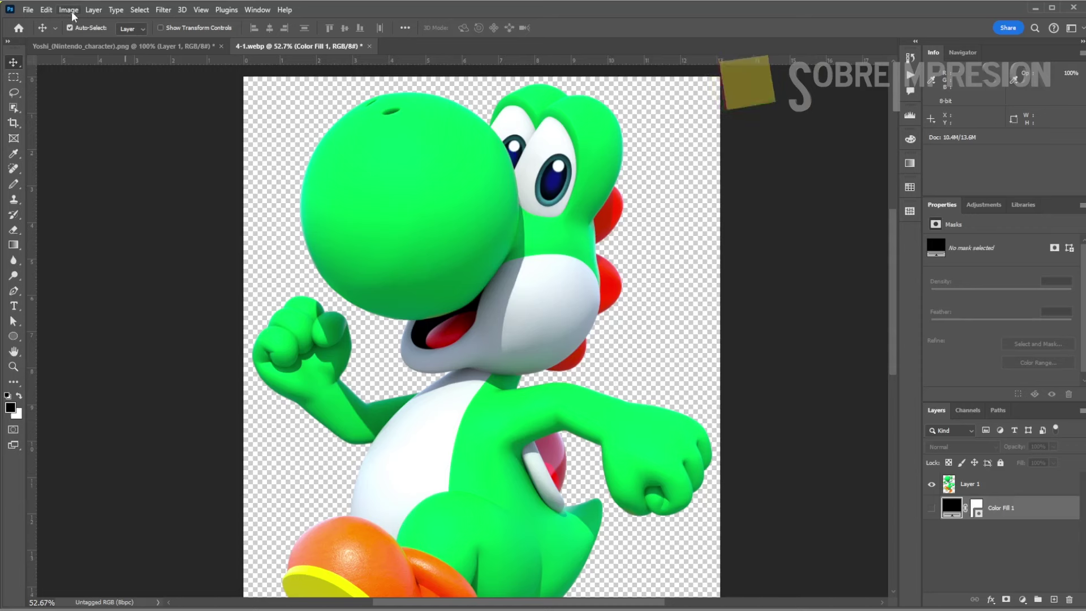
- Re-check the resampled 4-1.webp image size and make Layer 1 the working layer
key("ctrl+alt+i")
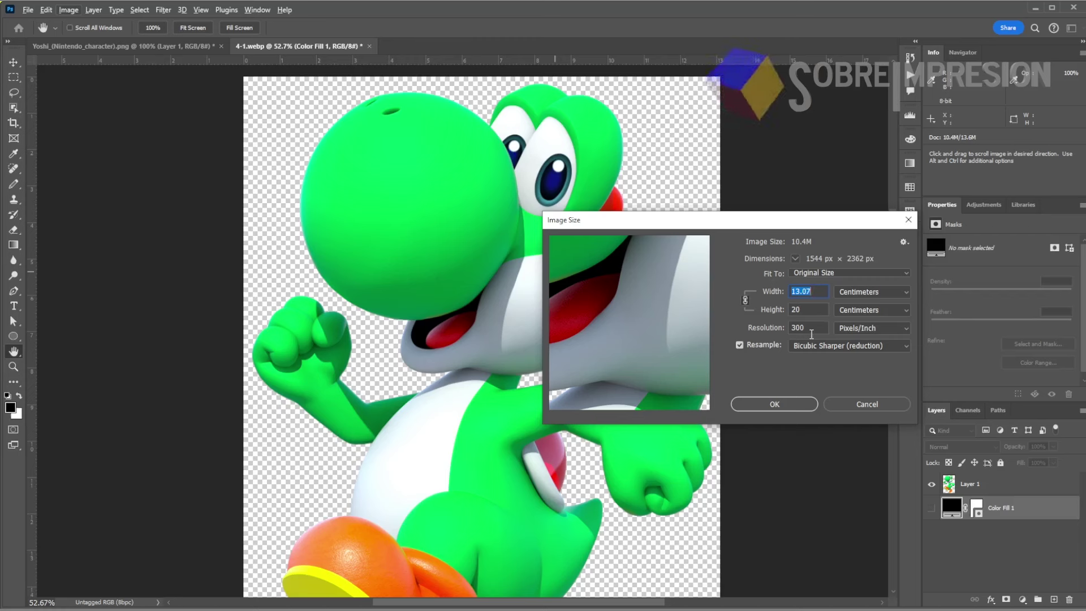
left_click(790, 401)
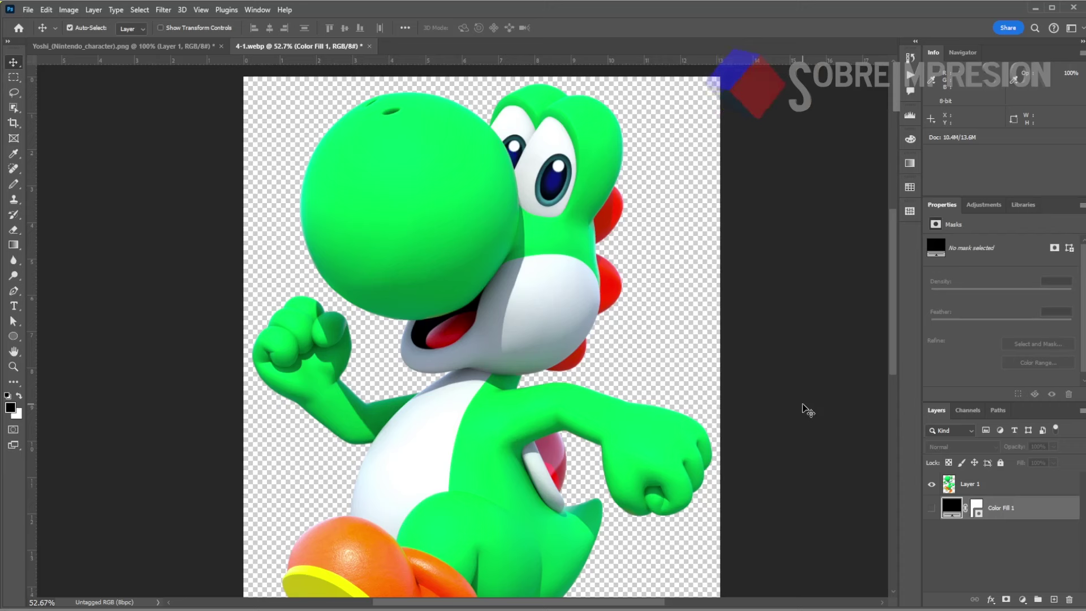
key("alt+bracketright")
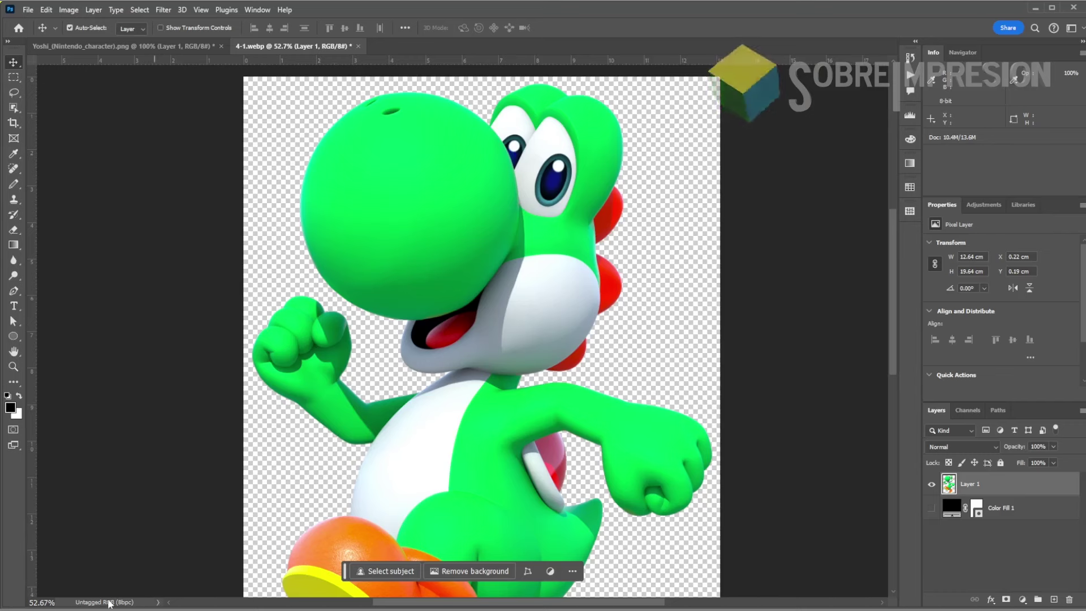
- Switch the status bar readout to Document Profile, confirming Untagged RGB (8bpc)
left_click(158, 602)
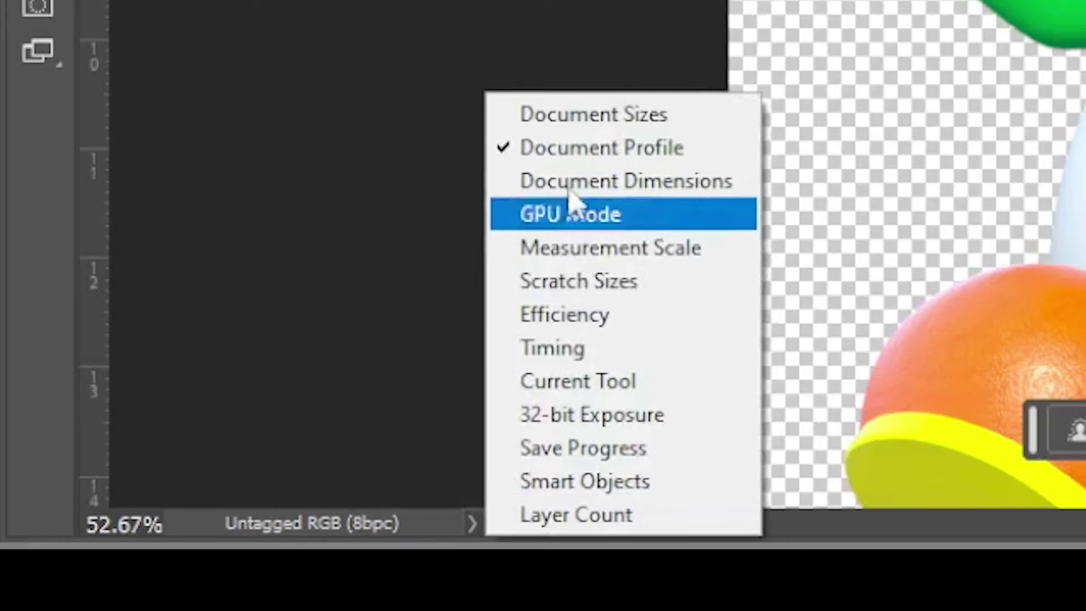
left_click(577, 116)
left_click(466, 525)
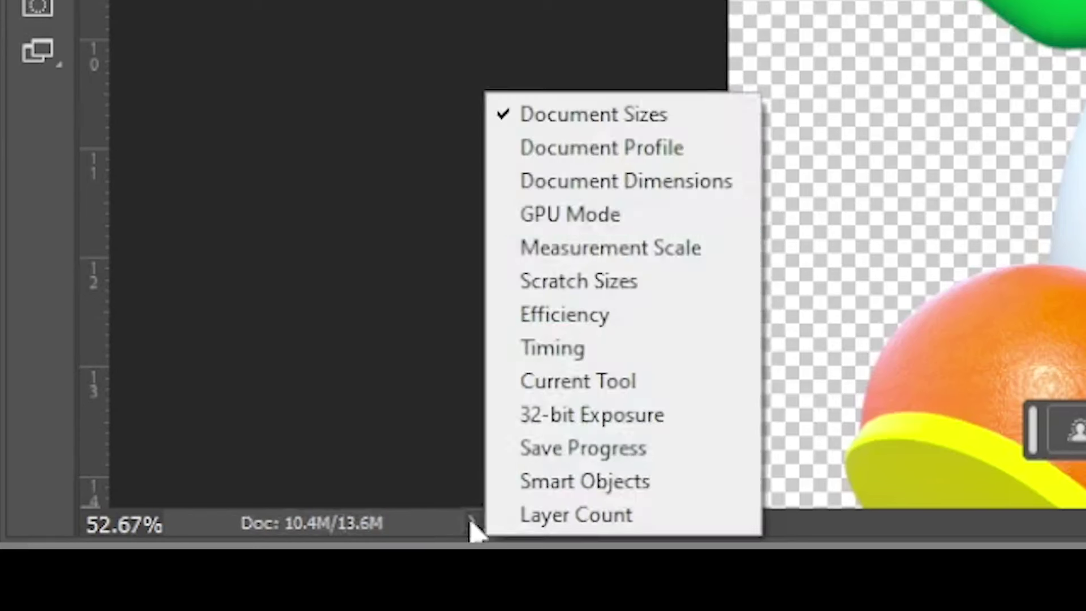
left_click(565, 149)
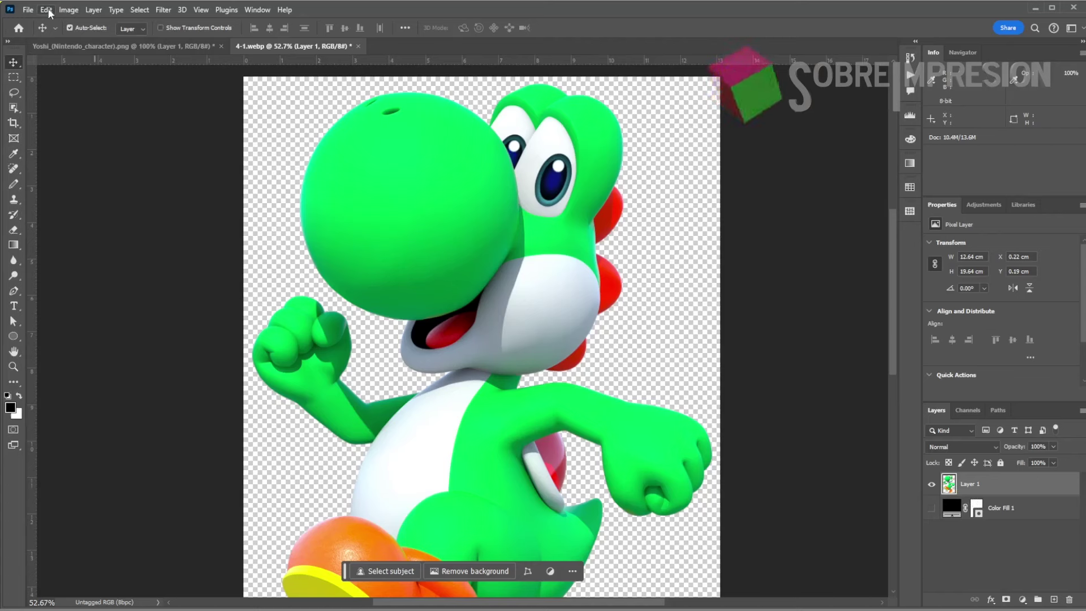
left_click(46, 11)
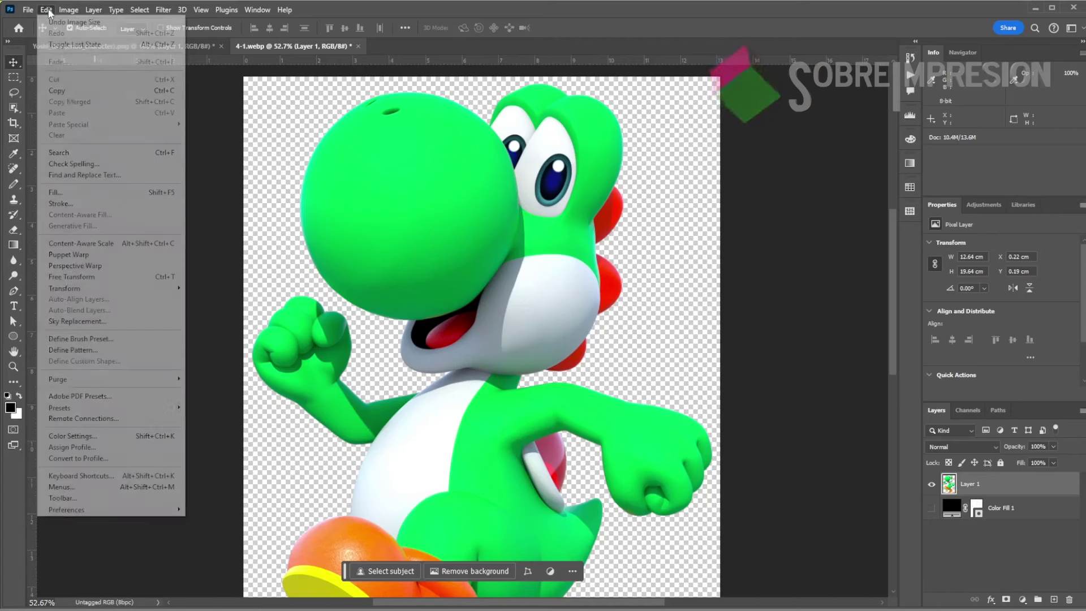
- Convert 4-1.webp from Untagged RGB to the sRGB IEC61966-2.1 destination profile
left_click(104, 459)
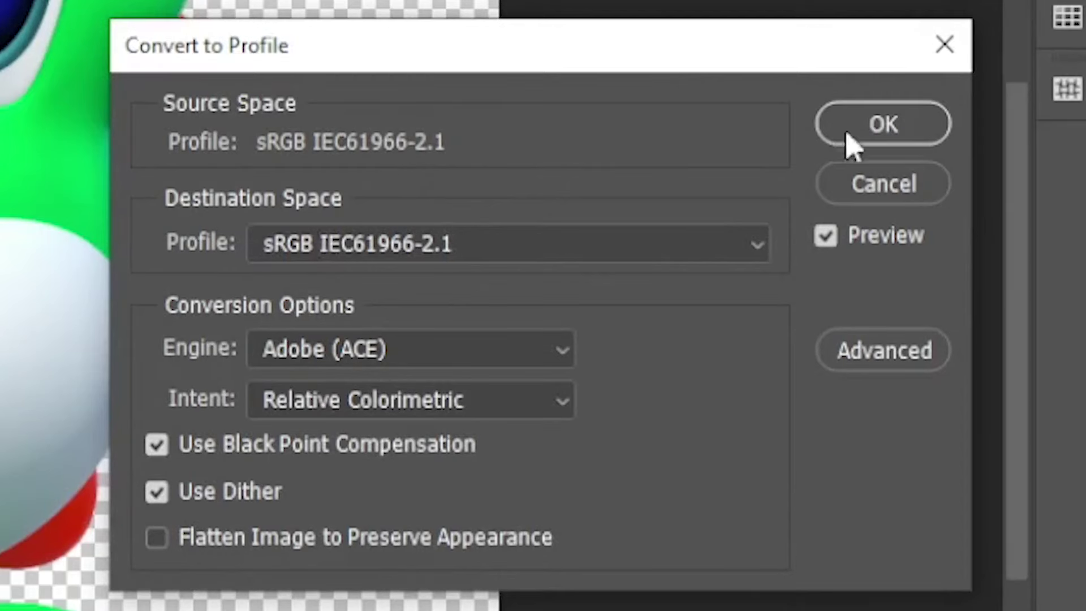
left_click(866, 134)
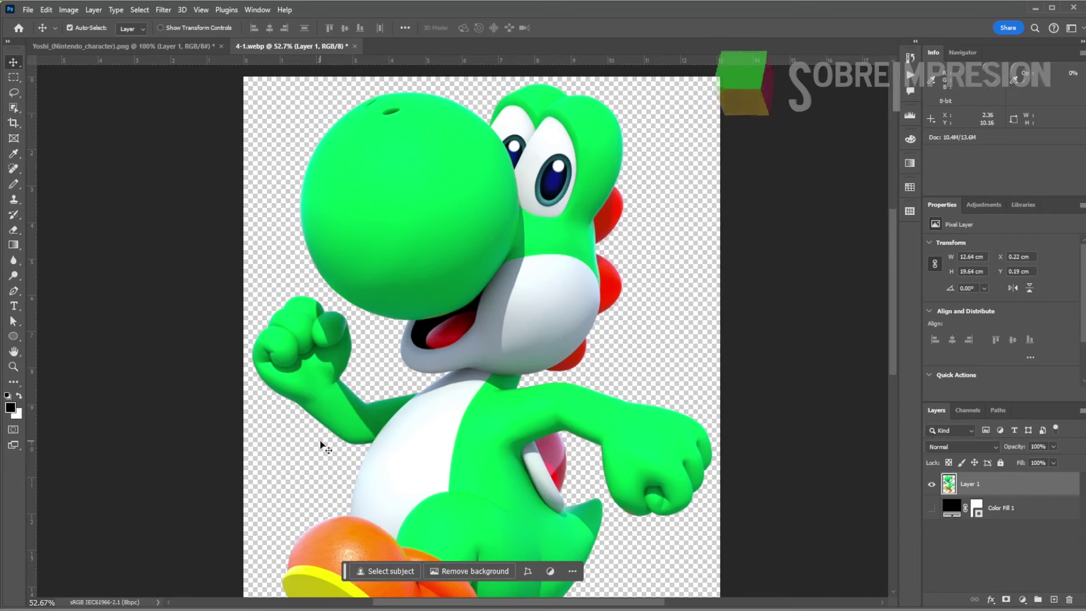
- Save a PNG copy named 'yoshi 20cm srgb' in the pliego dtf folder with ICC profile embedded
left_click(26, 10)
left_click(58, 163)
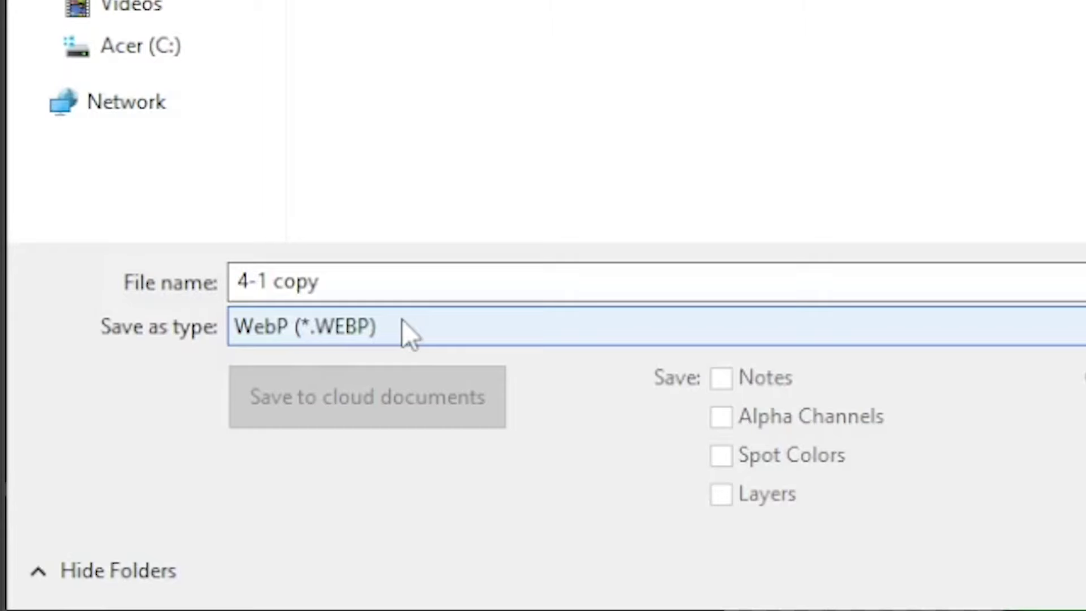
left_click(402, 320)
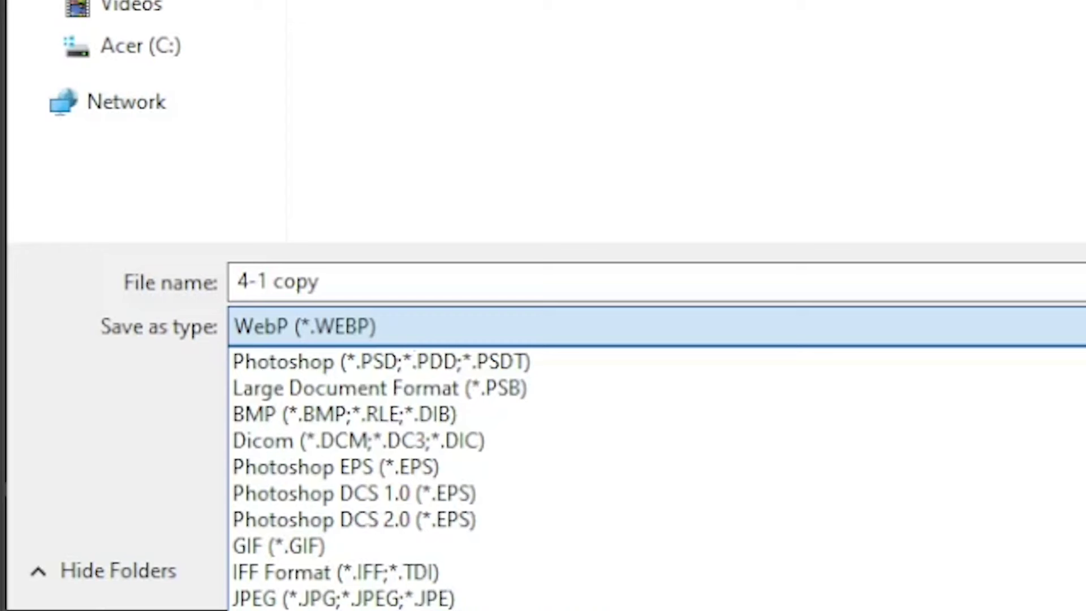
left_click(317, 608)
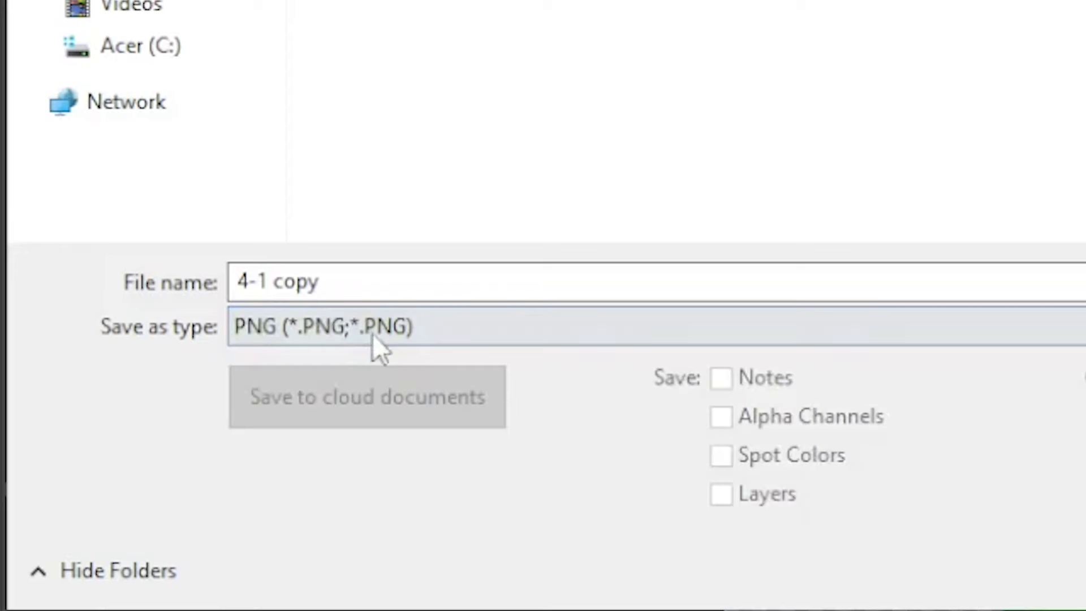
left_click(372, 282)
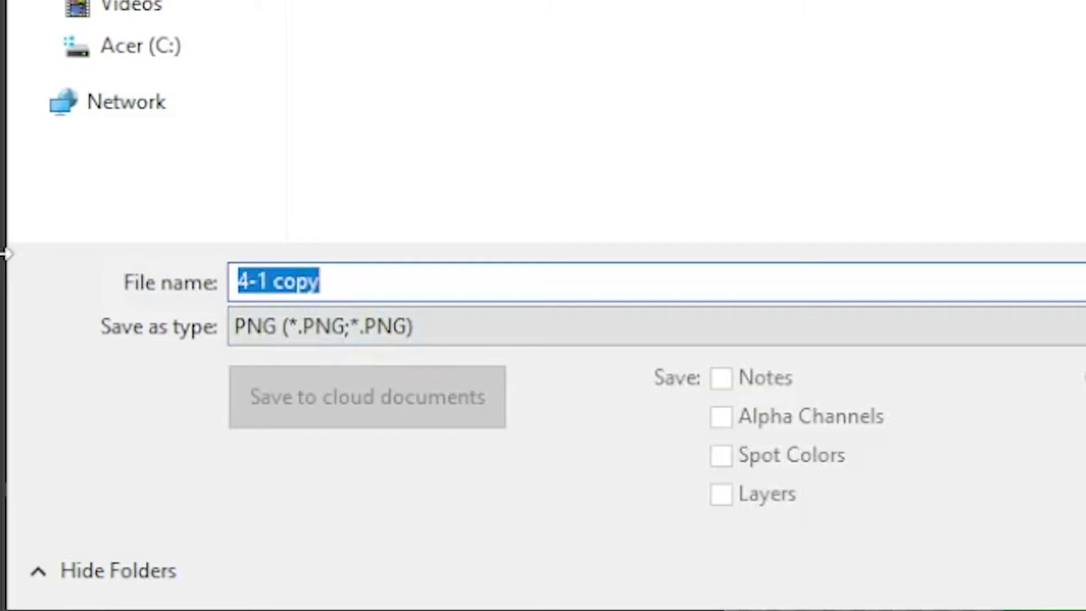
type("yoshi 20cm srgb")
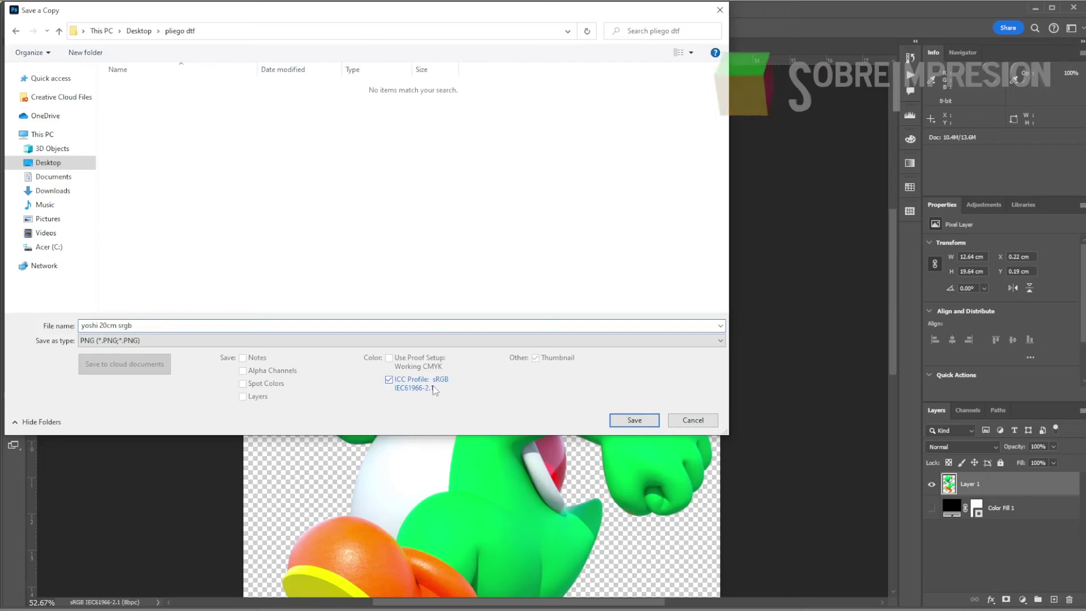
left_click(635, 420)
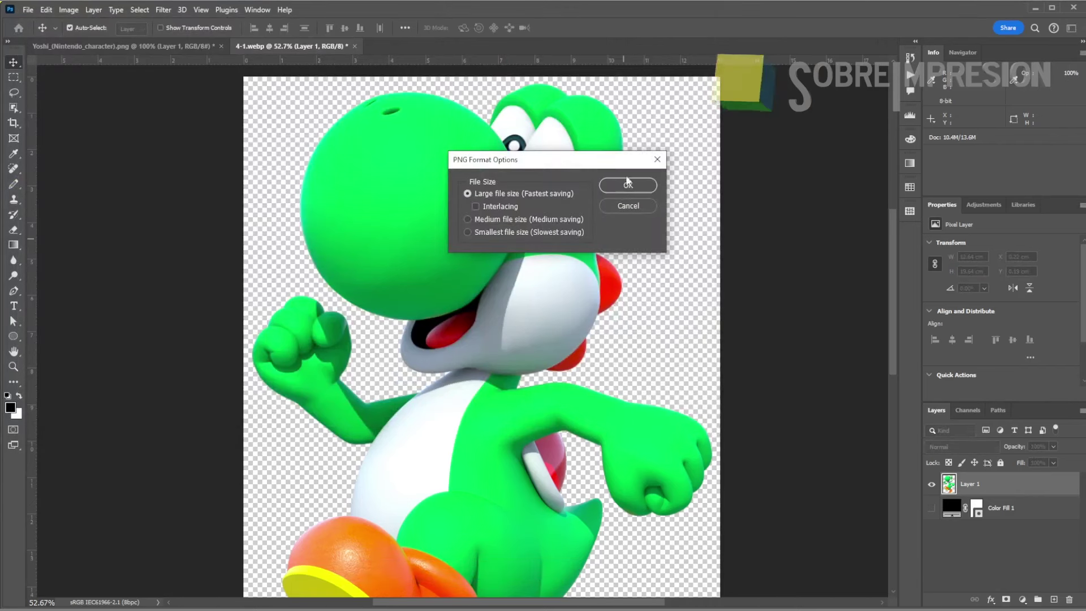
left_click(632, 182)
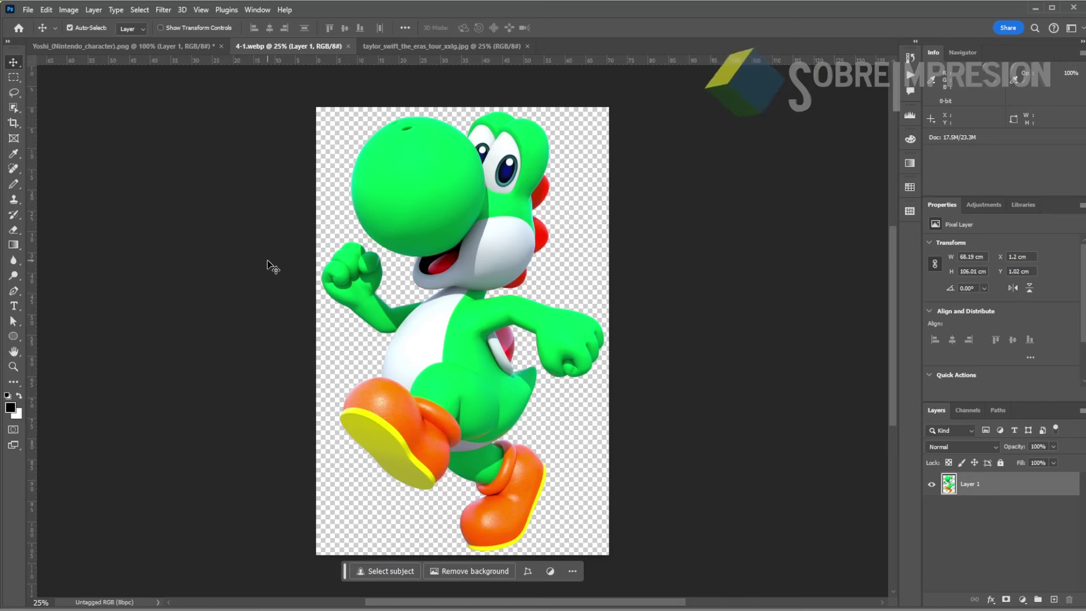
- Switch to the taylor_swift_the_eras_tour_xxlg.jpg poster document
key("ctrl+Tab")
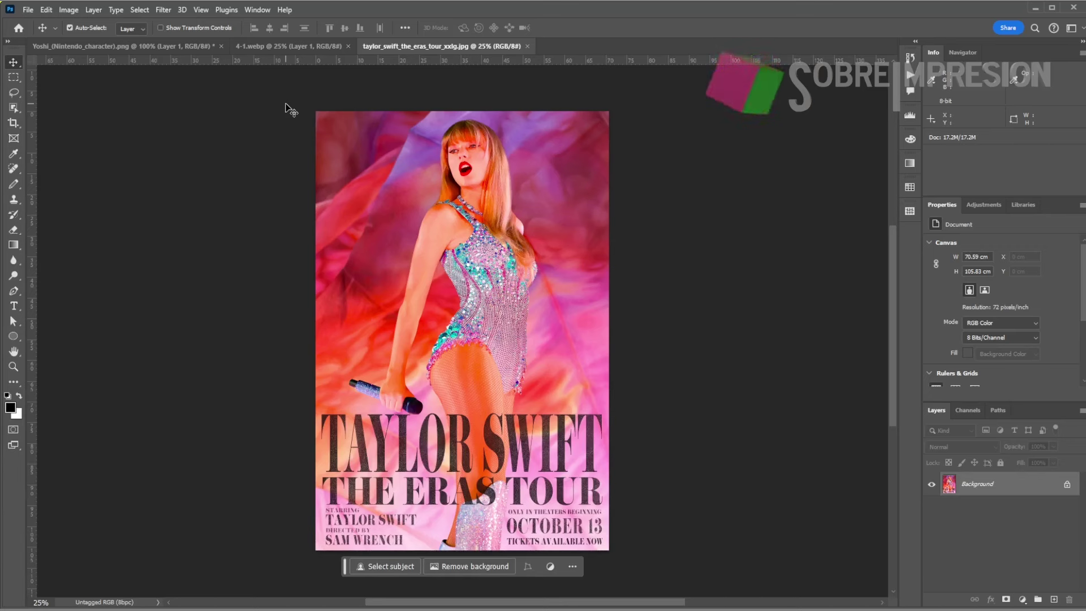
- Set the Eras Tour poster height to 40 cm unresampled, giving 26.68 cm width at 190.5 ppi
left_click(68, 9)
left_click(78, 98)
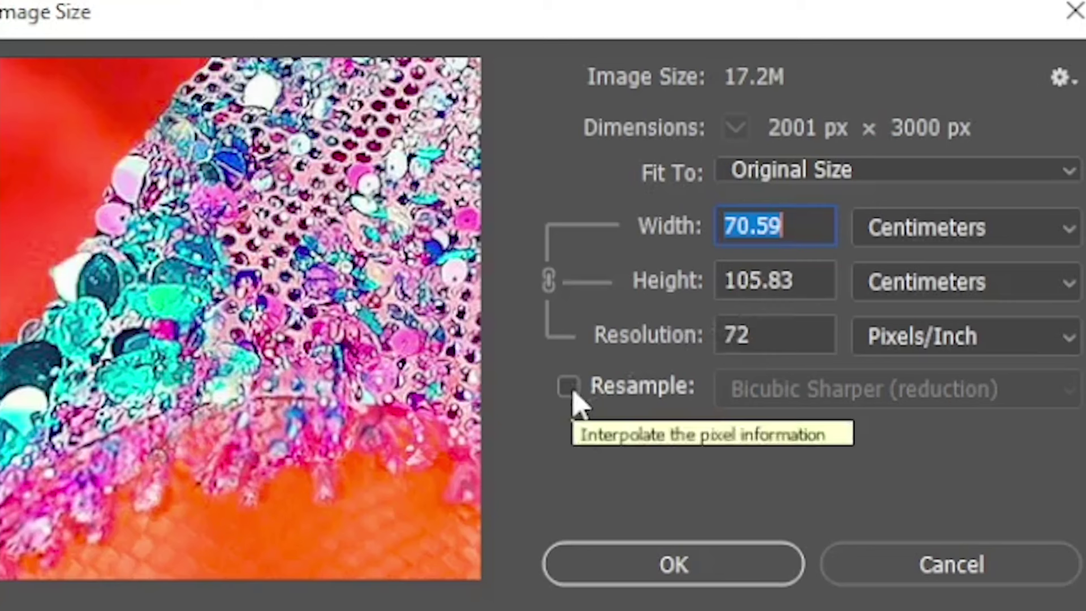
double_click(811, 280)
type("40")
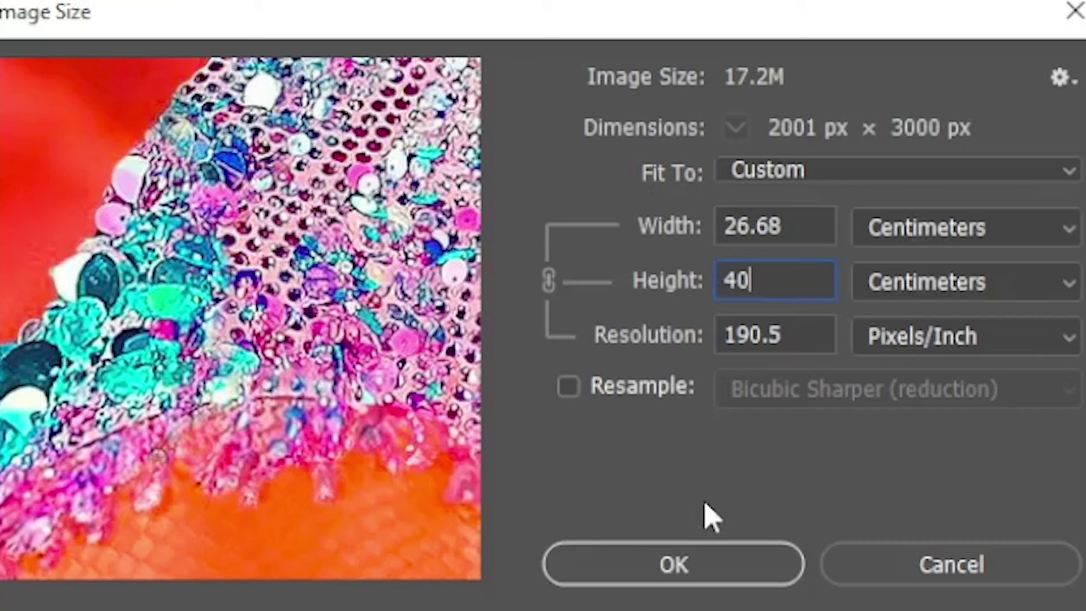
left_click(706, 563)
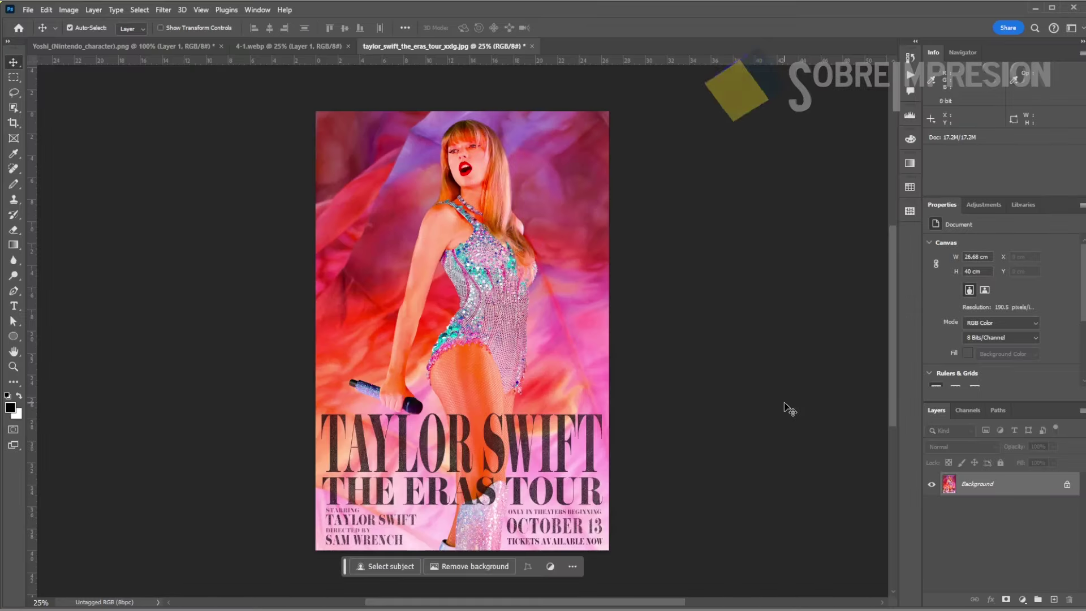
key("ctrl+0")
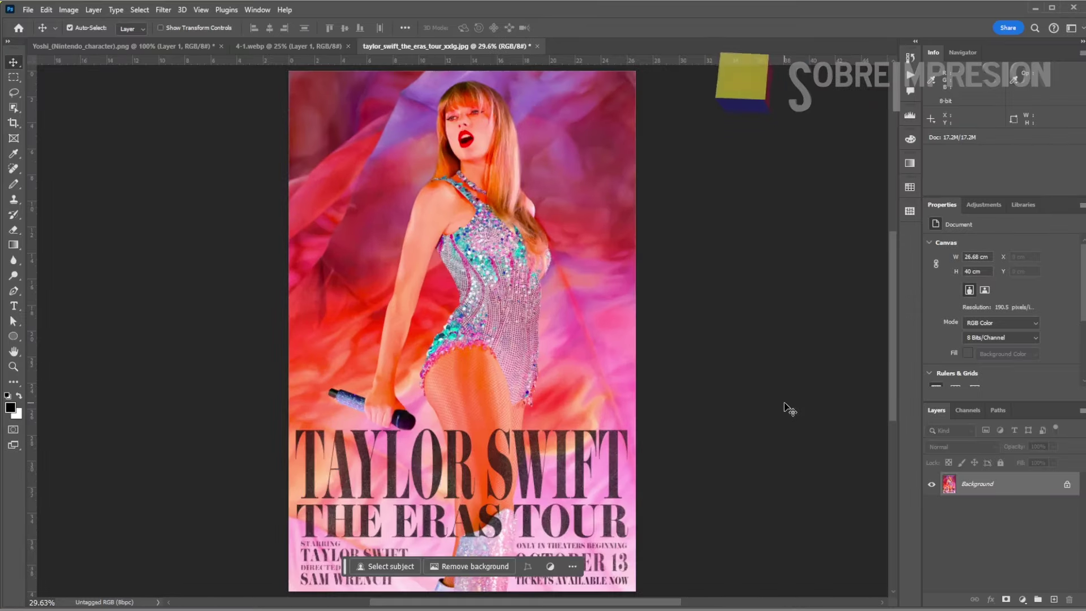
key("ctrl+1")
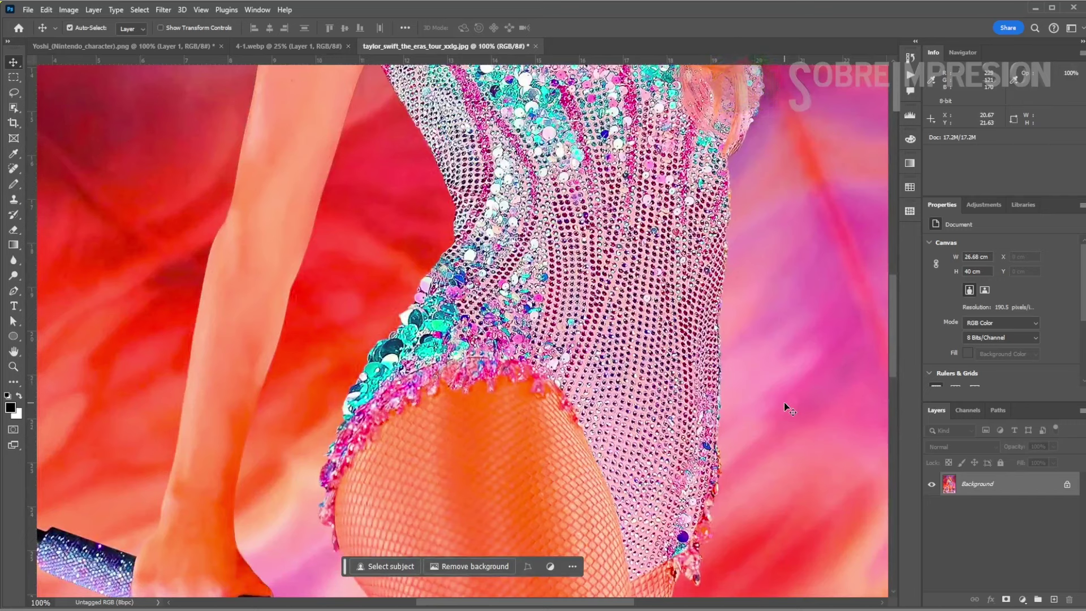
scroll(679, 358, "up", 5)
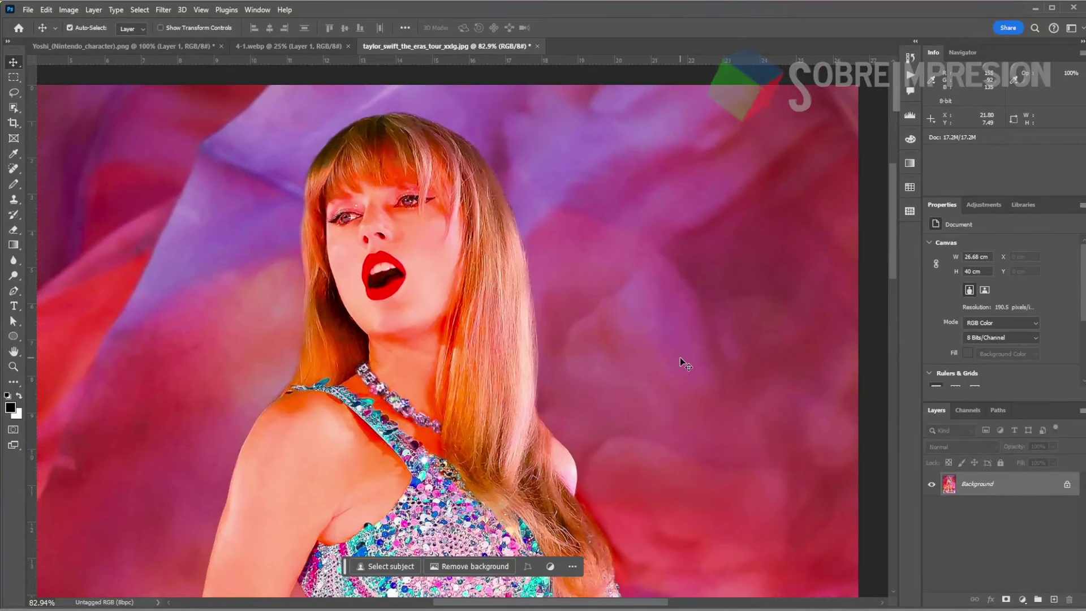
scroll(656, 365, "down", 1)
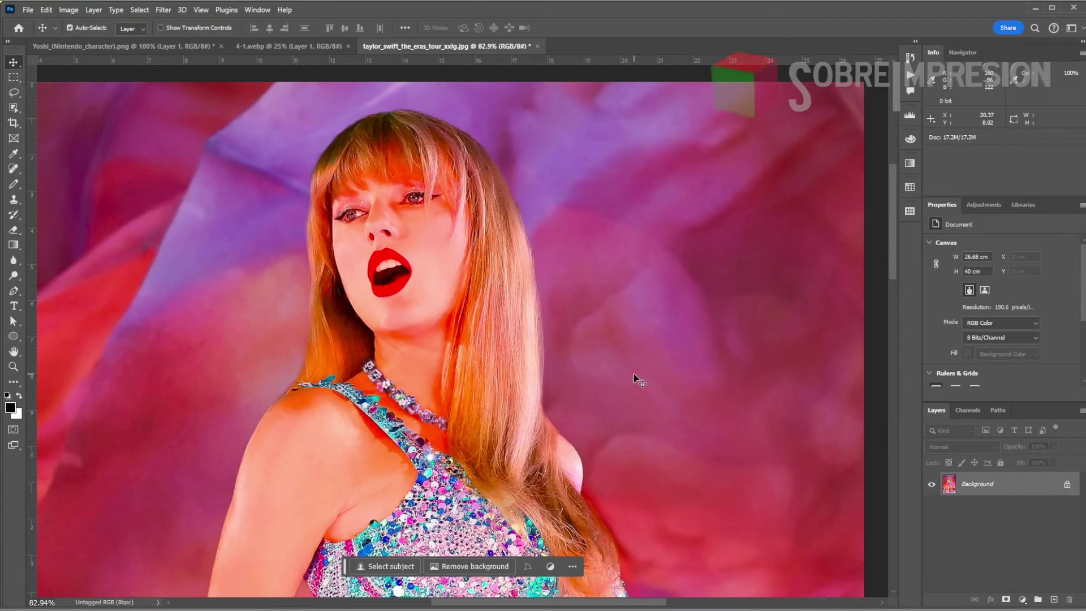
key("space")
left_click_drag(633, 373, 635, 332)
scroll(635, 332, "down", 3)
scroll(630, 317, "down", 3)
scroll(628, 293, "down", 3)
scroll(608, 421, "down", 2)
scroll(608, 420, "down", 4)
scroll(608, 421, "down", 3)
left_click_drag(564, 295, 624, 482)
scroll(625, 482, "up", 2)
scroll(602, 538, "up", 5)
scroll(601, 538, "up", 2)
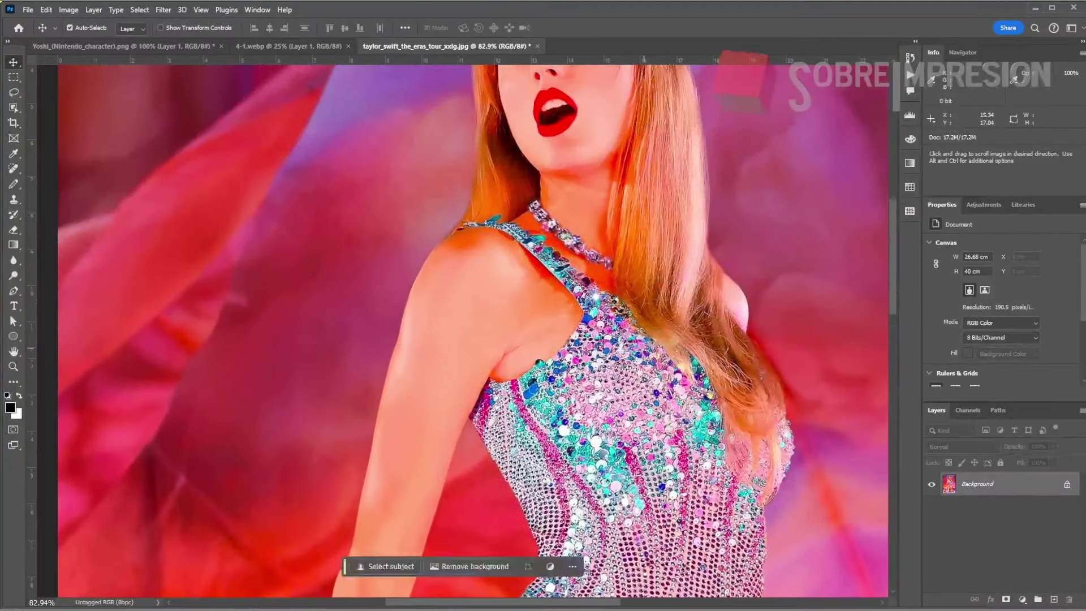
scroll(601, 539, "up", 1)
scroll(645, 396, "up", 1)
scroll(647, 401, "up", 1)
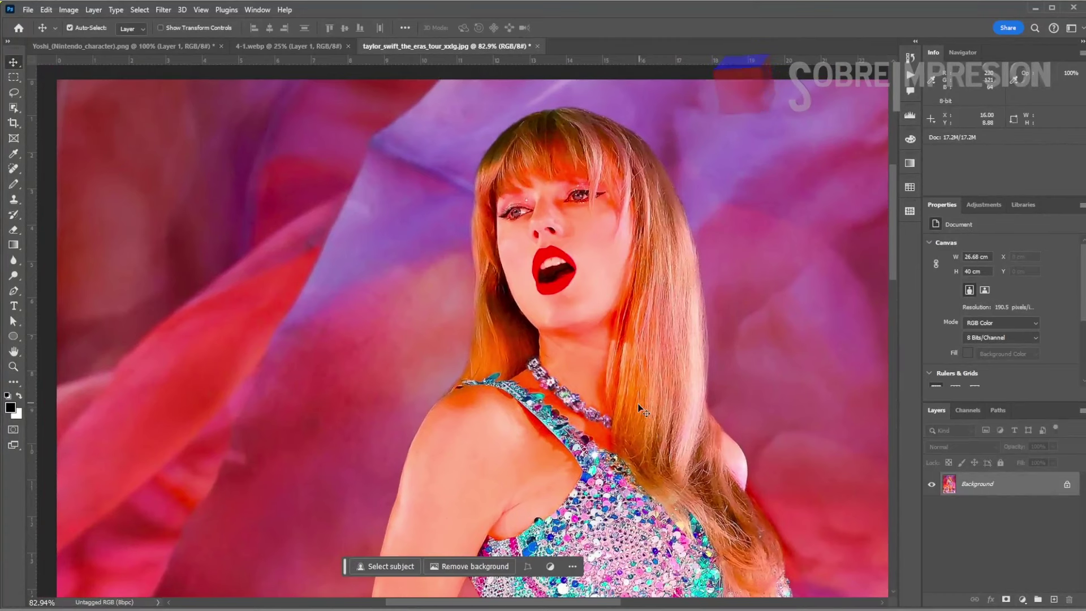
key("ctrl+0")
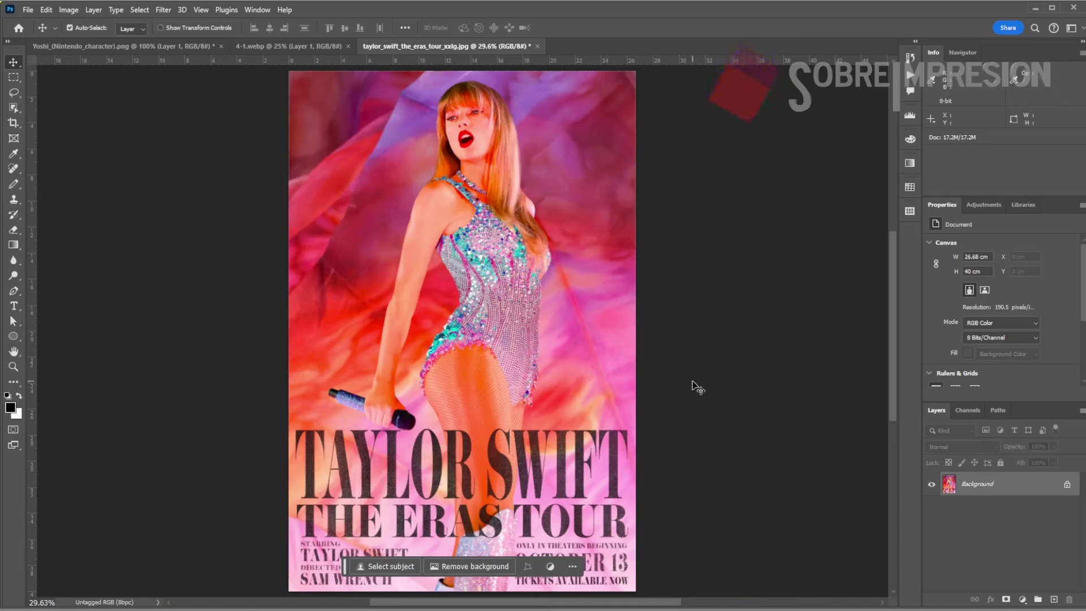
- Convert the Eras Tour poster from Untagged RGB to the sRGB IEC61966-2.1 profile
left_click(44, 10)
left_click(121, 457)
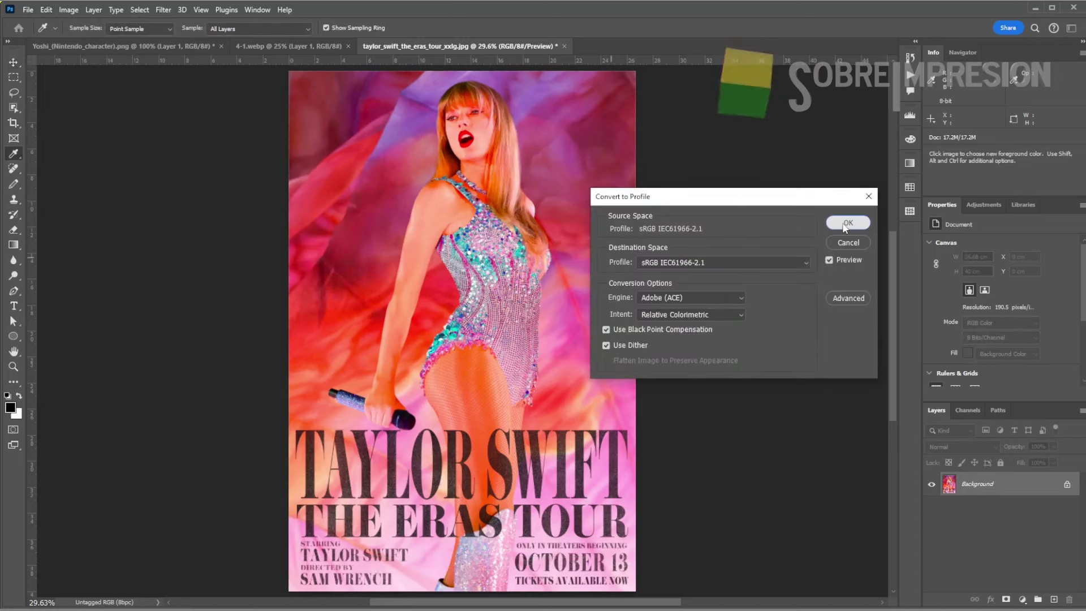
left_click(830, 225)
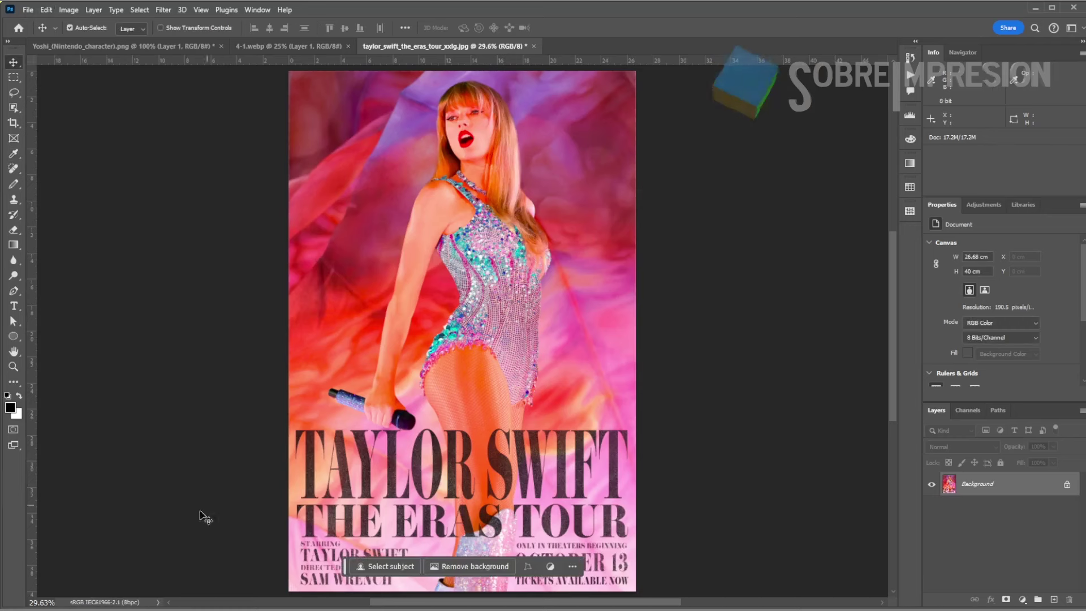
left_click(28, 9)
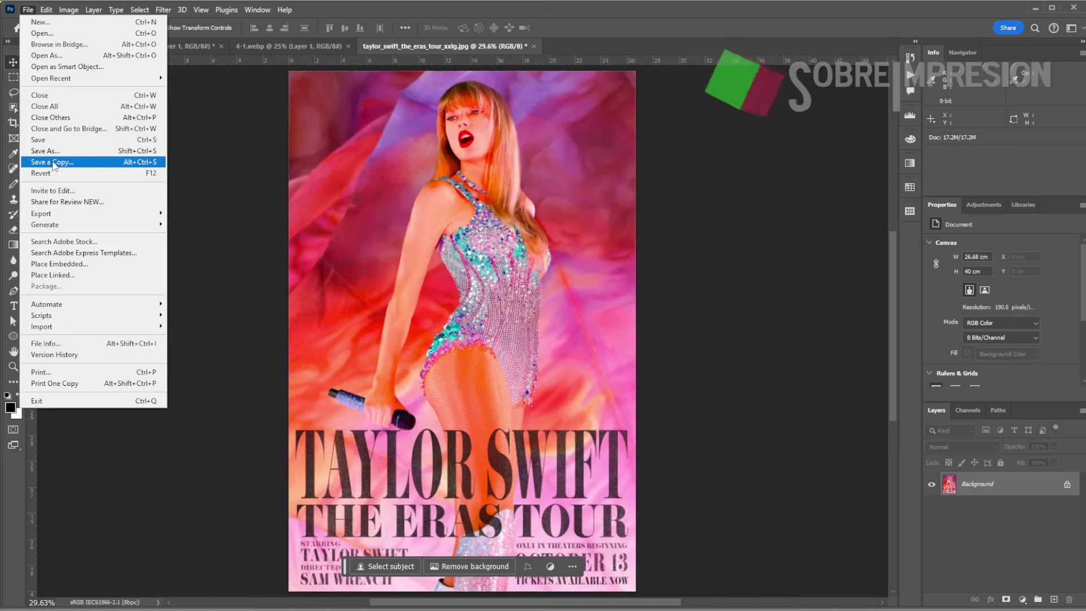
- Save a PNG copy as 'taylor_swift_the_eras_tou 40cm alto srgb', accepting default PNG options
left_click(54, 162)
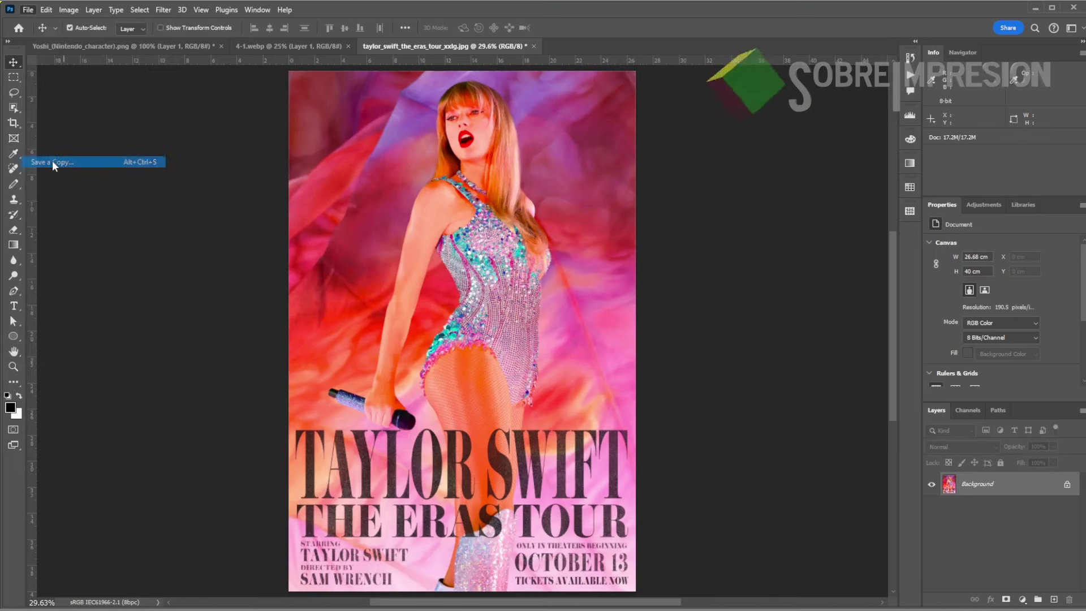
left_click(164, 327)
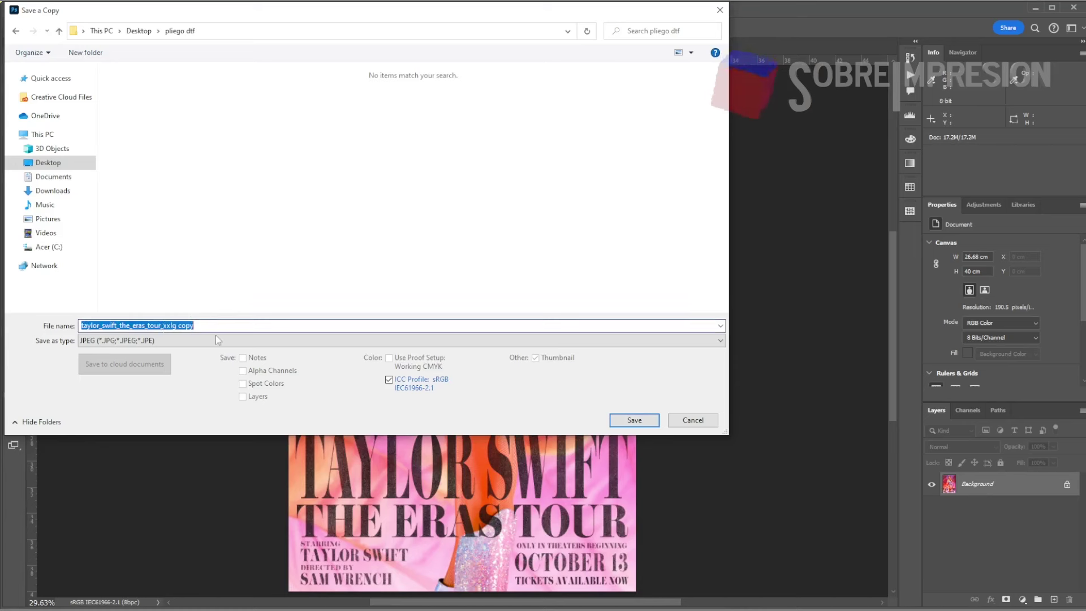
left_click(182, 327)
key("BackSpace")
key("BackSpace")
key("BackSpace")
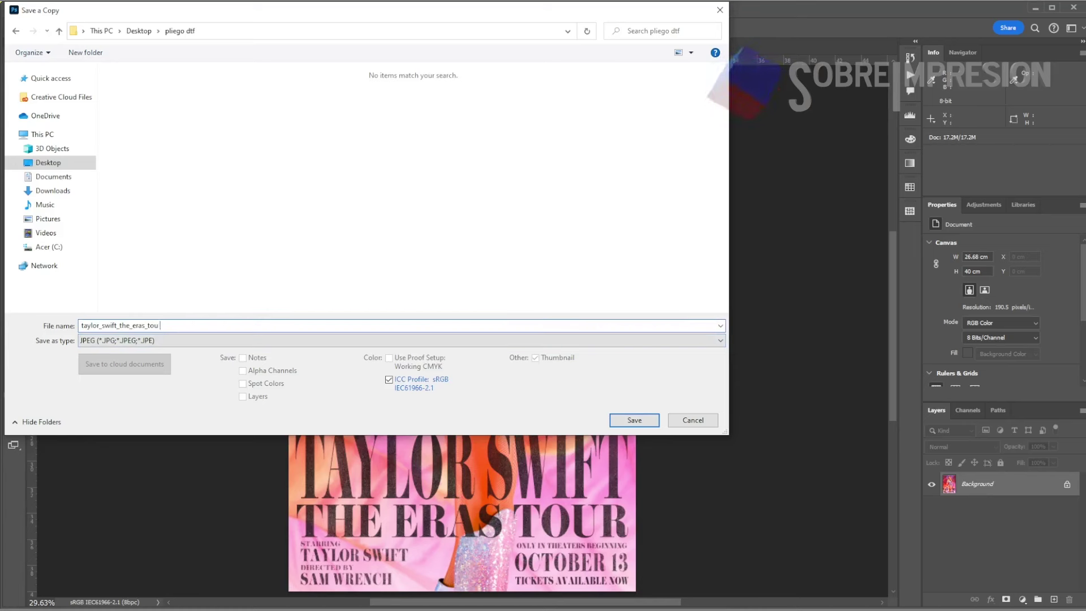
type("40cm ")
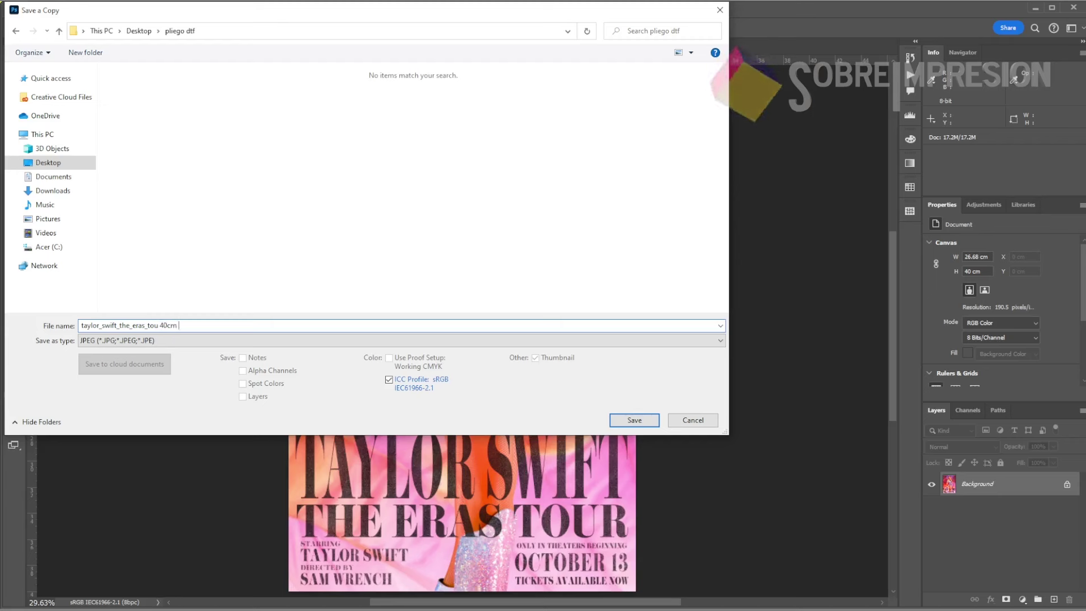
type("alto ")
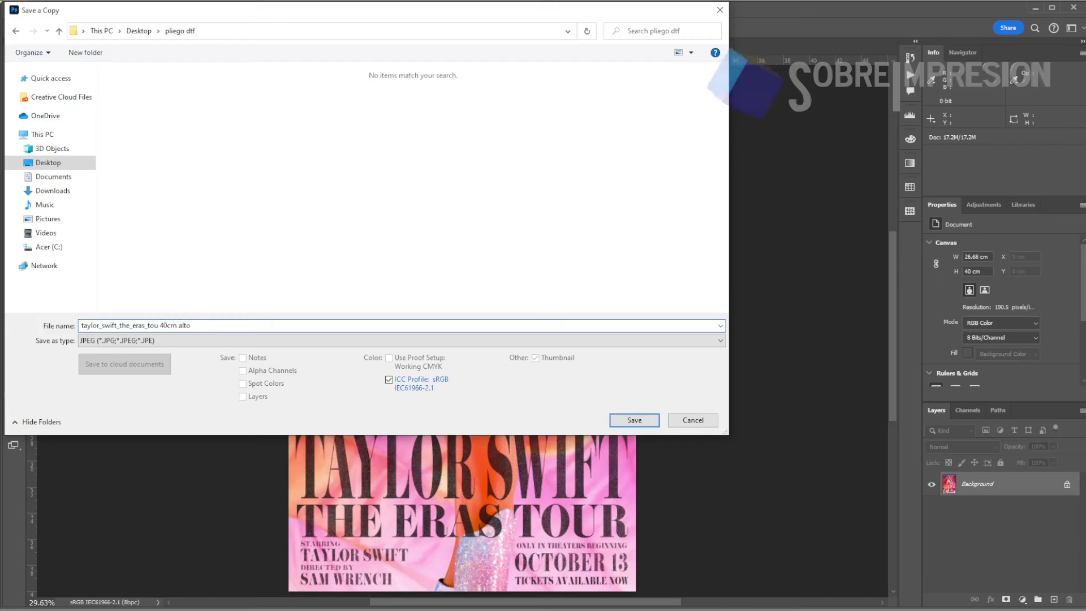
type("srgb")
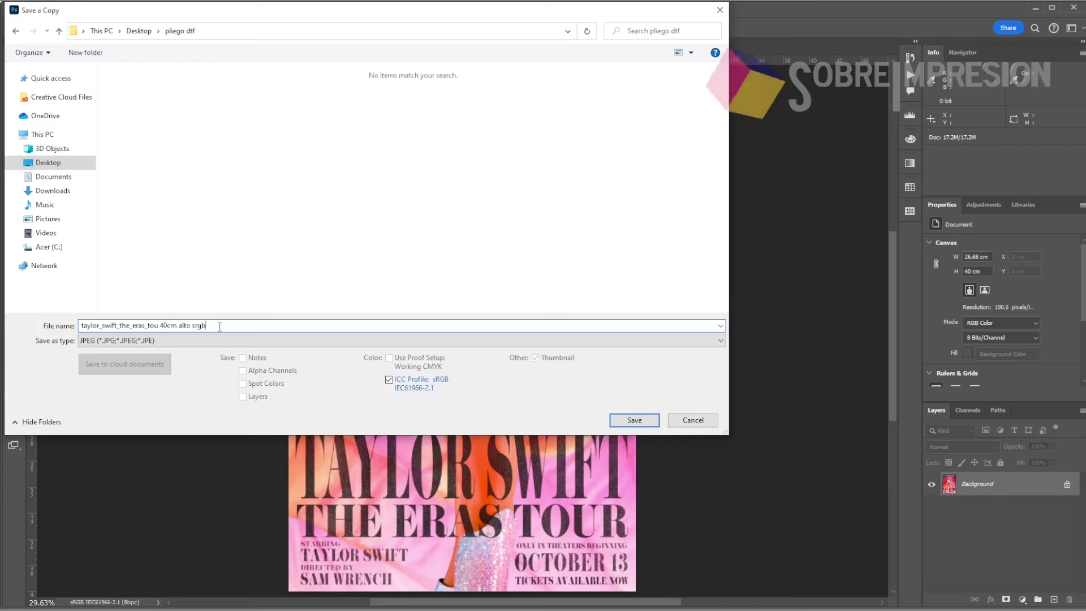
left_click(178, 342)
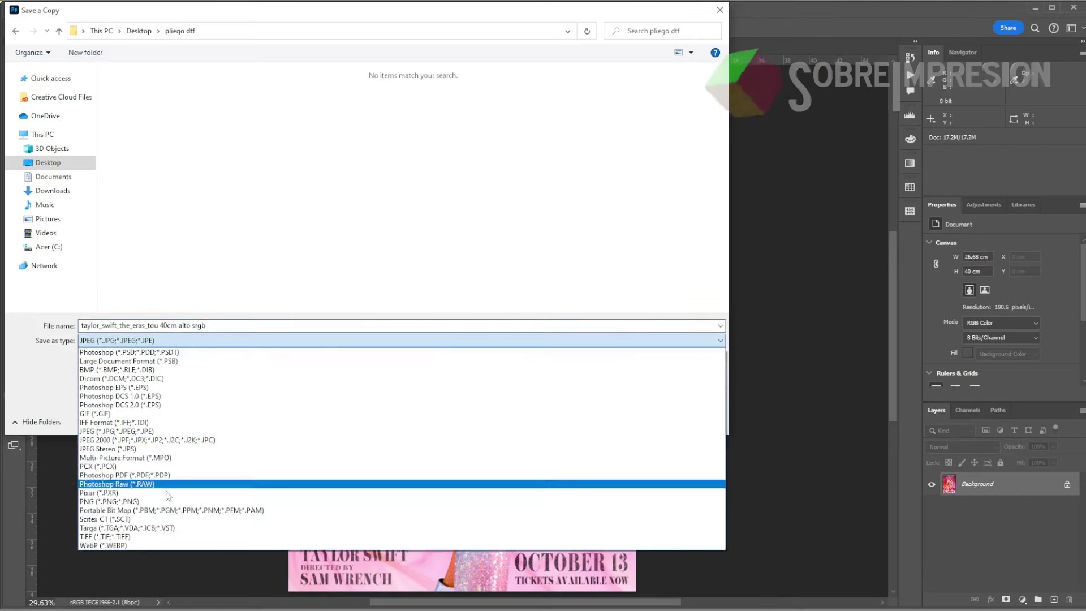
left_click(248, 501)
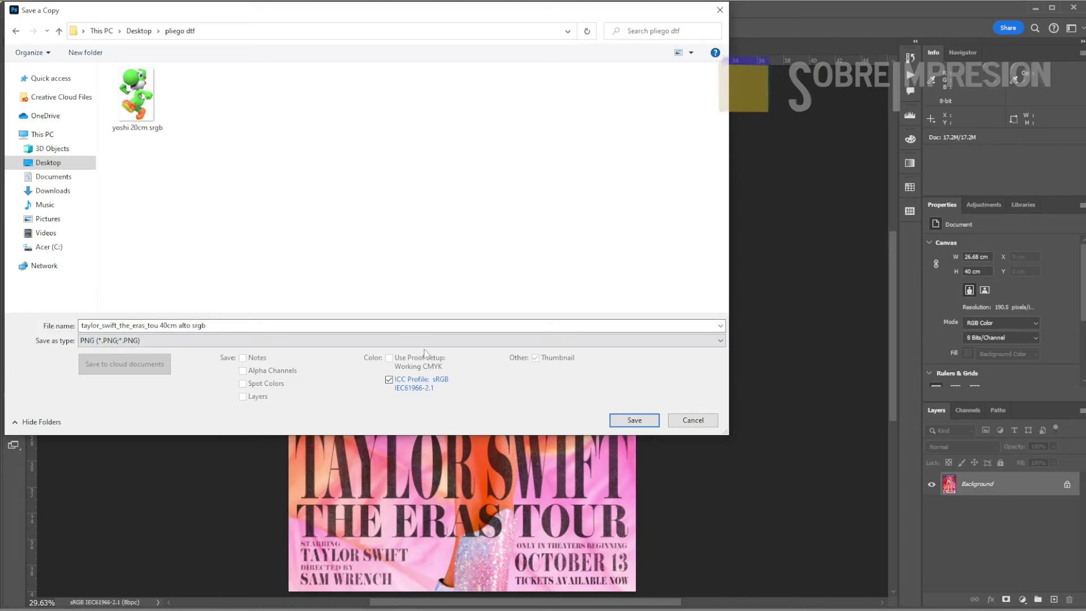
left_click(636, 424)
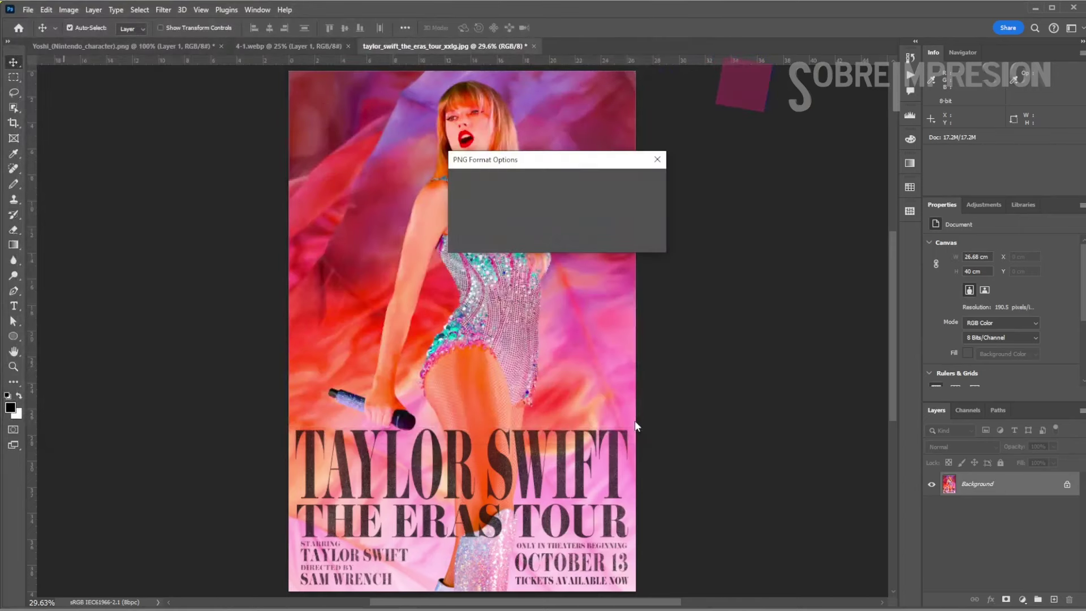
key("Return")
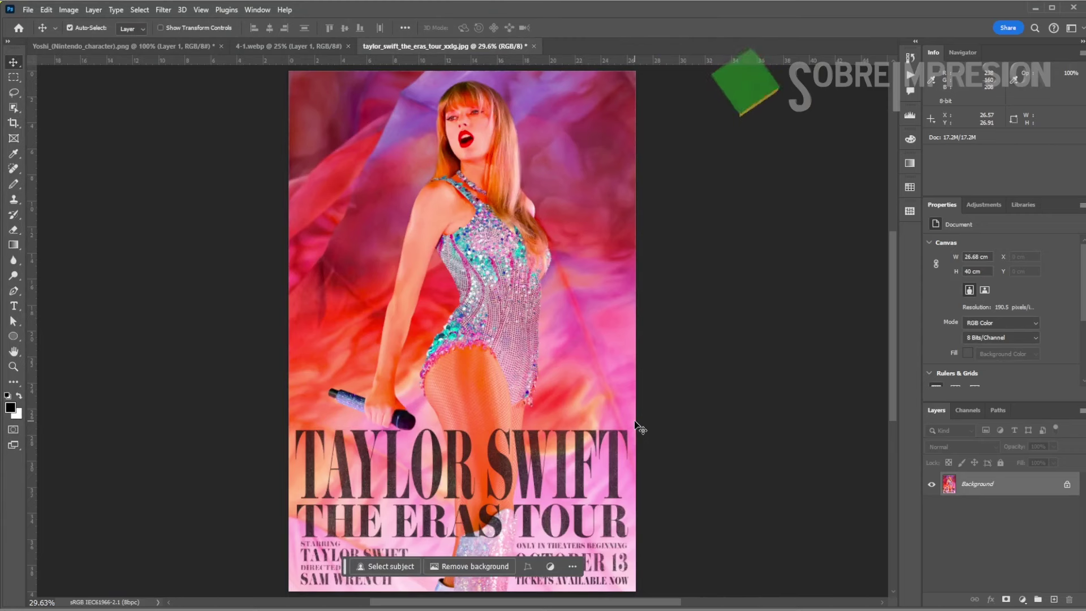
- Switch to the Yoshi_(Nintendo_character).png document
left_click(187, 48)
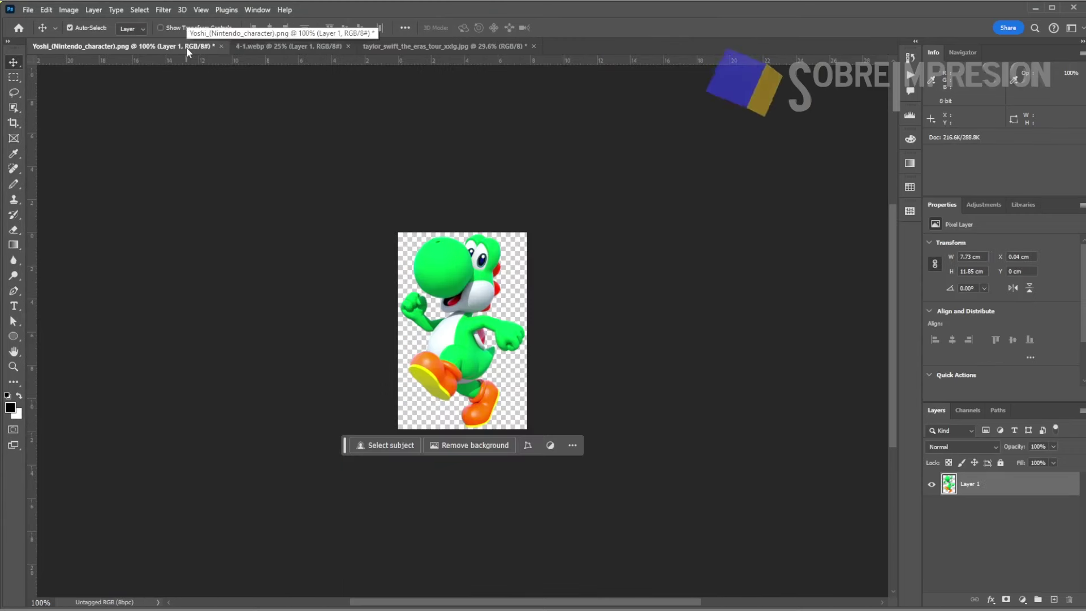